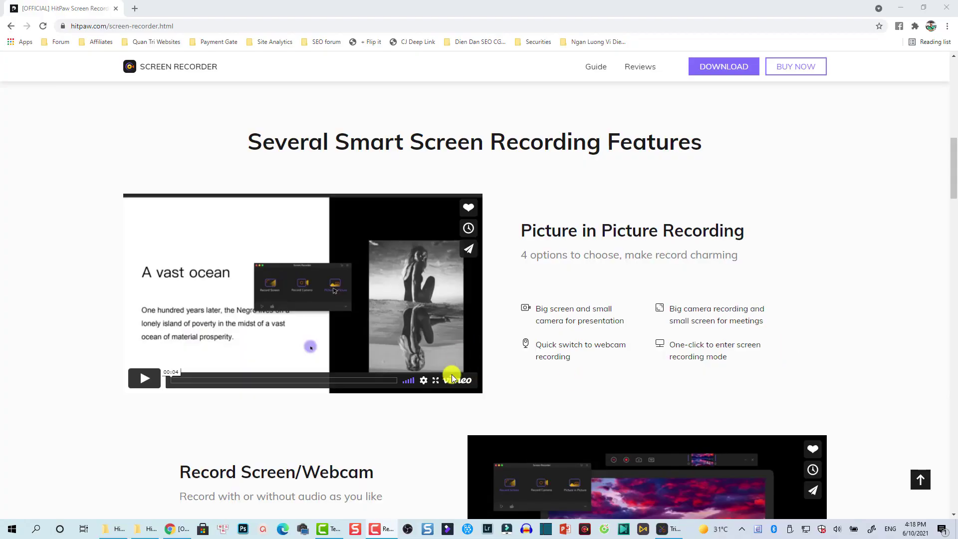
Look through the recording features and usage sections on the HitPaw Screen Recorder web page.
{"action": "scroll", "coordinate": [435, 405], "scroll_direction": "down", "scroll_amount": 4}
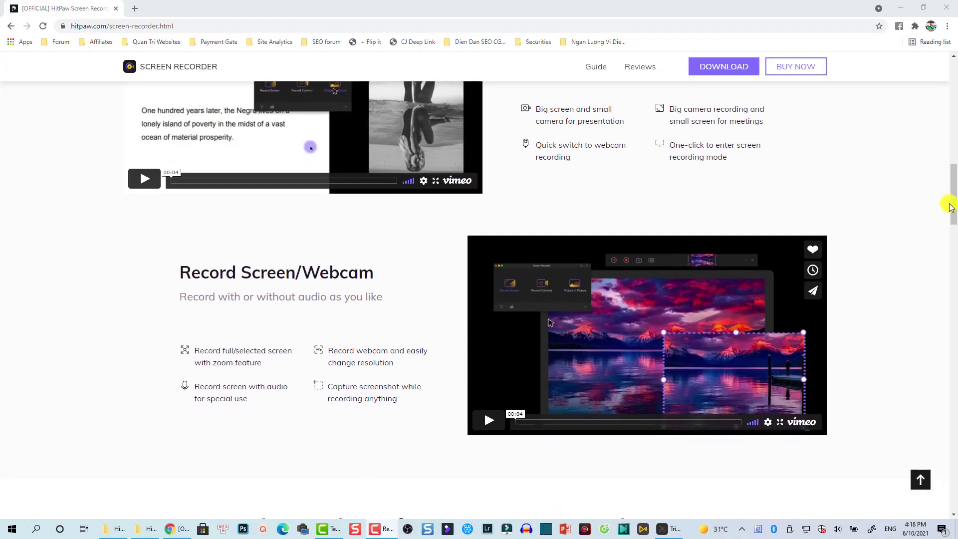
{"action": "left_click_drag", "start_coordinate": [953, 209], "coordinate": [952, 274]}
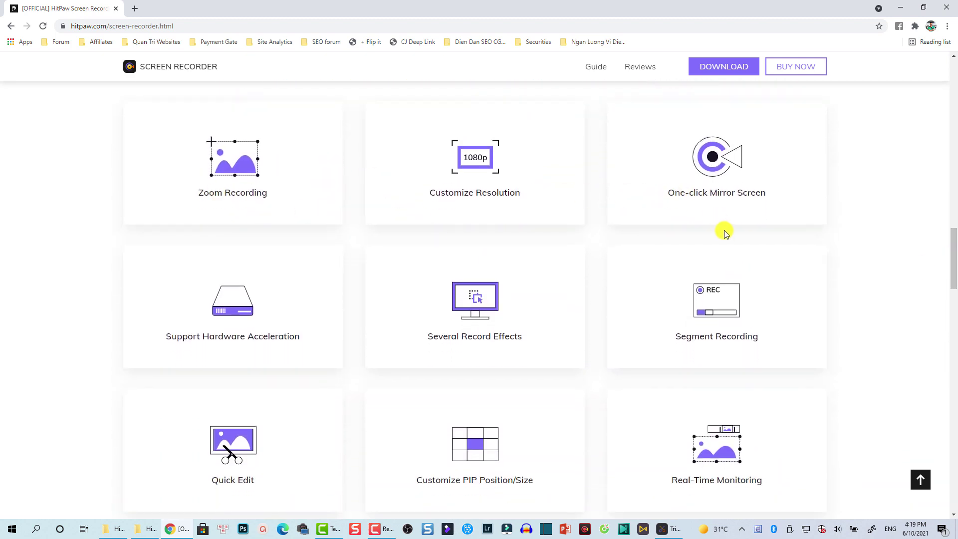
{"action": "scroll", "coordinate": [712, 294], "scroll_direction": "down", "scroll_amount": 2}
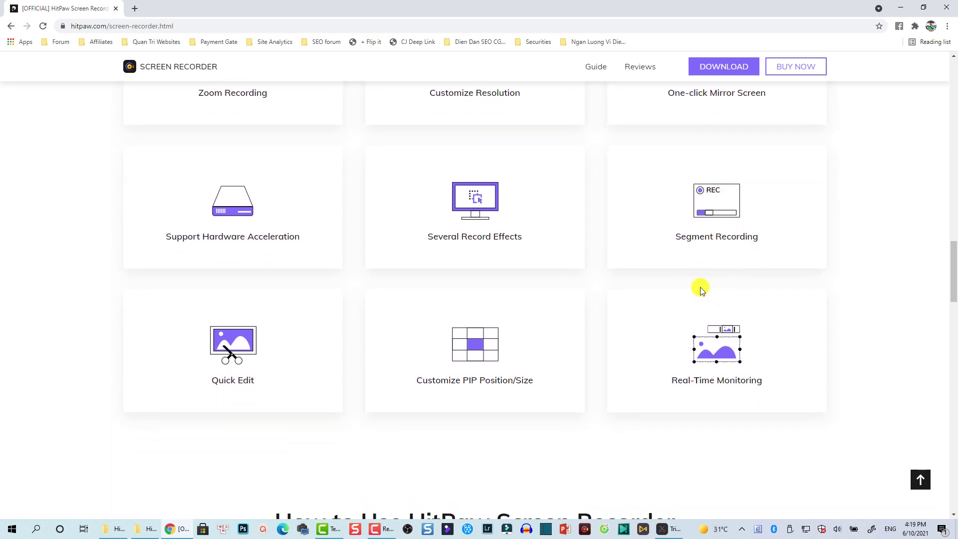
{"action": "scroll", "coordinate": [649, 312], "scroll_direction": "down", "scroll_amount": 1}
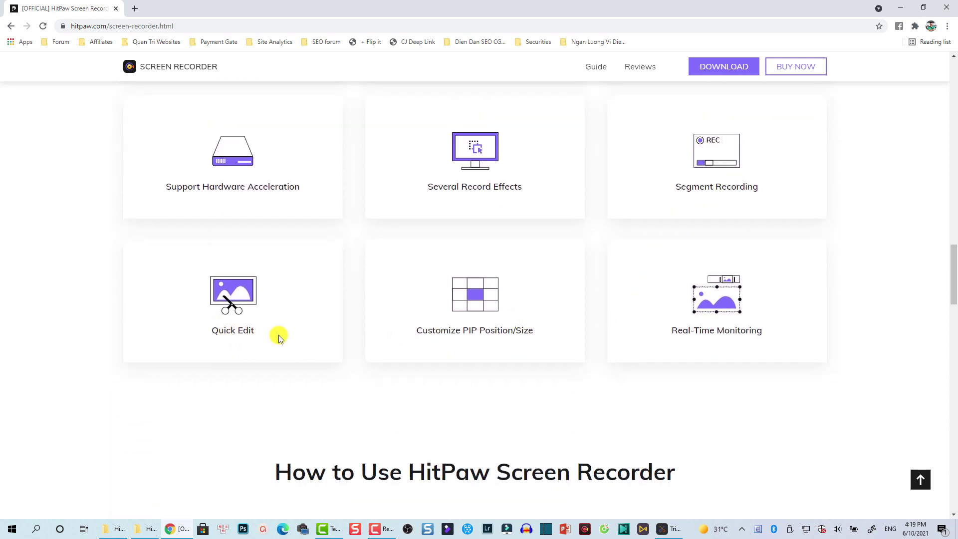
{"action": "scroll", "coordinate": [278, 335], "scroll_direction": "down", "scroll_amount": 7}
{"action": "scroll", "coordinate": [278, 335], "scroll_direction": "down", "scroll_amount": 2}
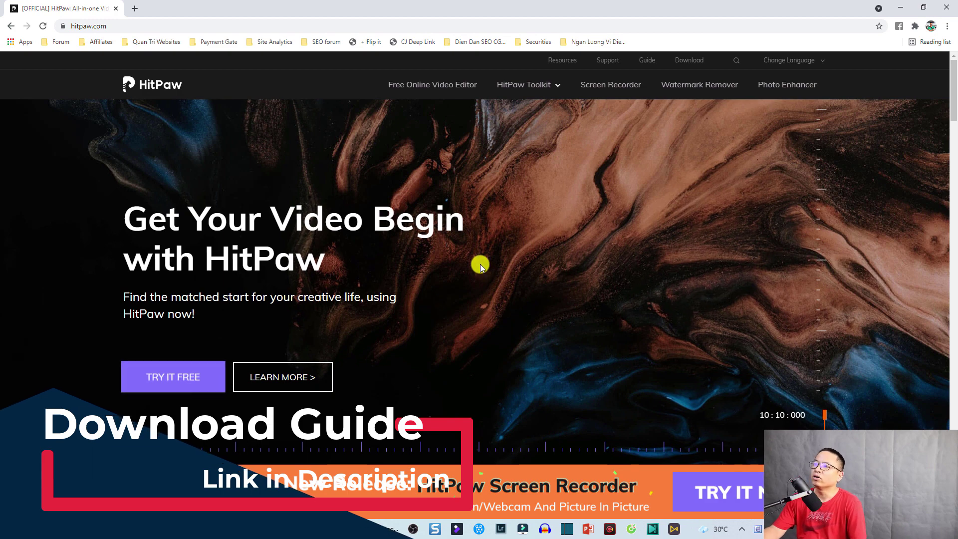
Open the Screen Recorder product page from the HitPaw home page and view its purchase plans.
{"action": "left_click", "coordinate": [599, 89]}
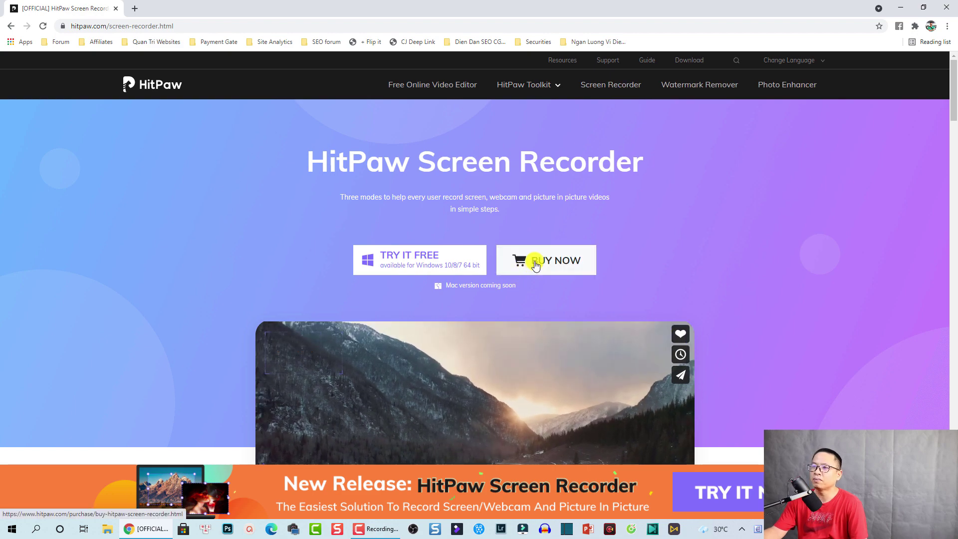
{"action": "left_click", "coordinate": [535, 265]}
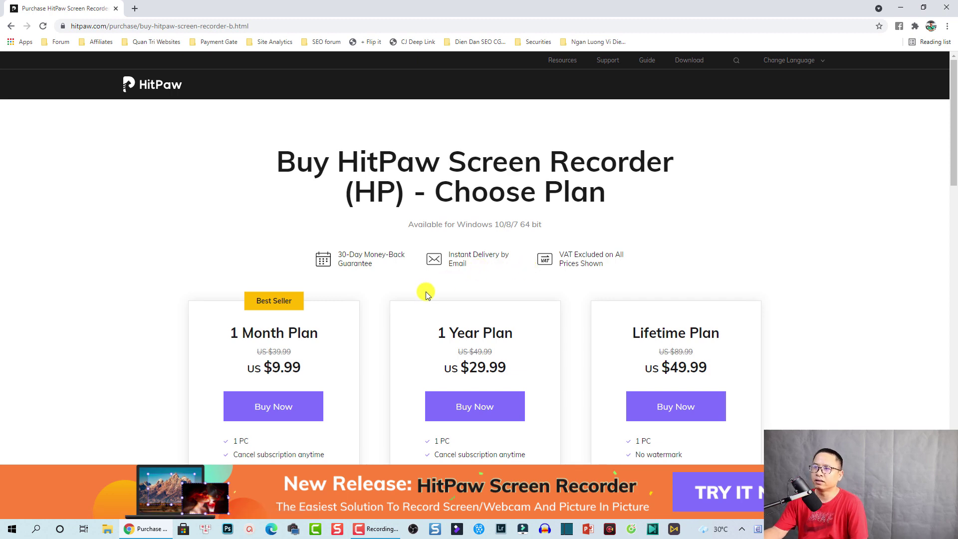
{"action": "scroll", "coordinate": [426, 300], "scroll_direction": "down", "scroll_amount": 2}
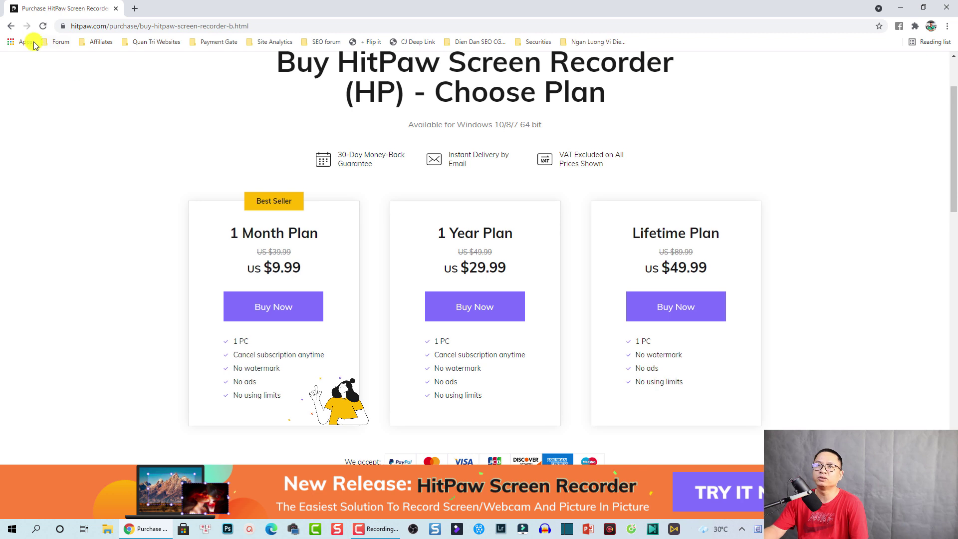
Return to the Screen Recorder product page and download the free Windows version.
{"action": "left_click", "coordinate": [8, 27]}
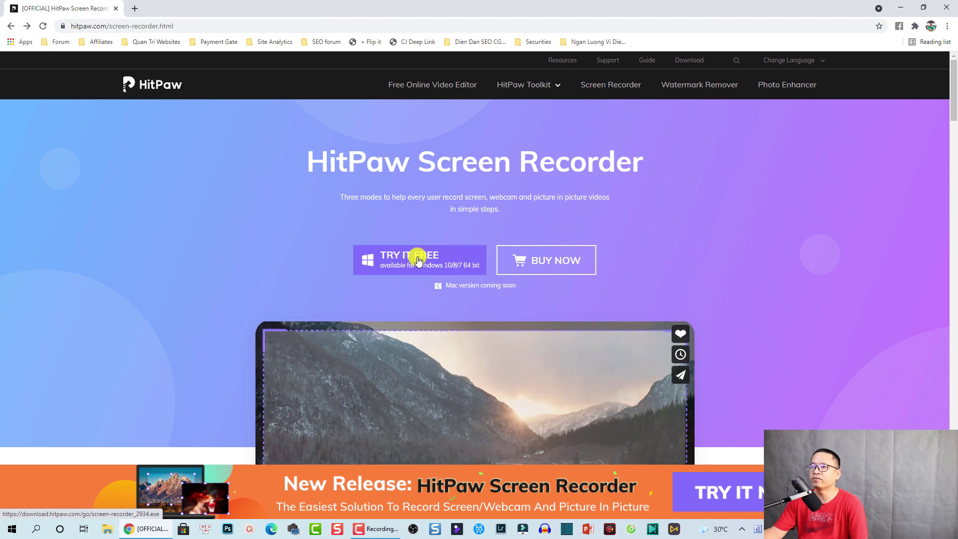
{"action": "left_click", "coordinate": [418, 260]}
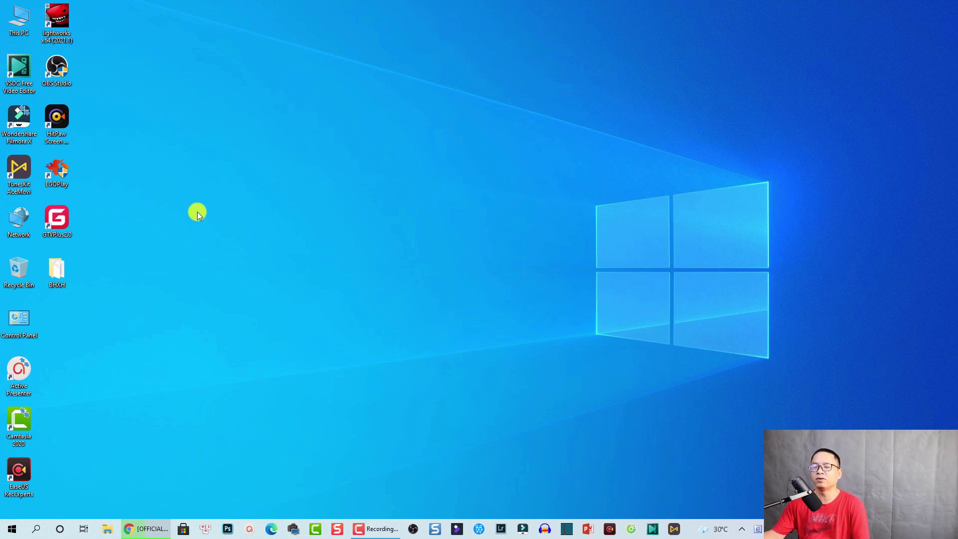
Launch HitPaw Screen Recorder from the desktop, collapse its settings area and move the window slightly higher.
{"action": "double_click", "coordinate": [56, 123]}
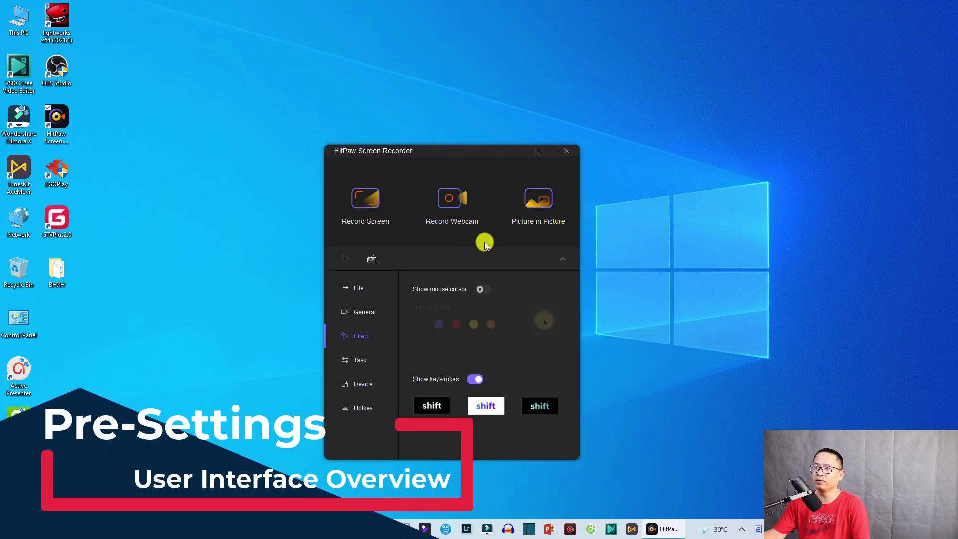
{"action": "left_click", "coordinate": [559, 258]}
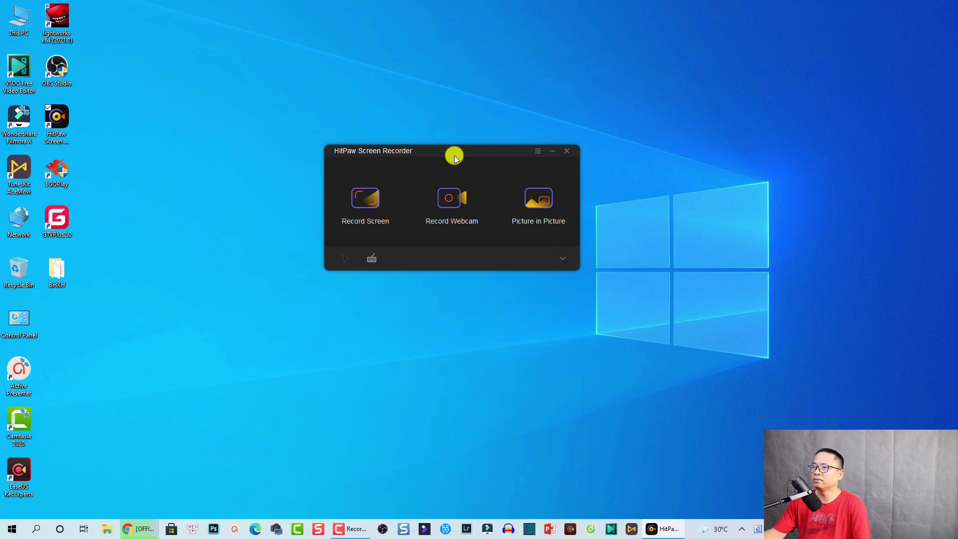
{"action": "left_click_drag", "start_coordinate": [454, 152], "coordinate": [488, 131]}
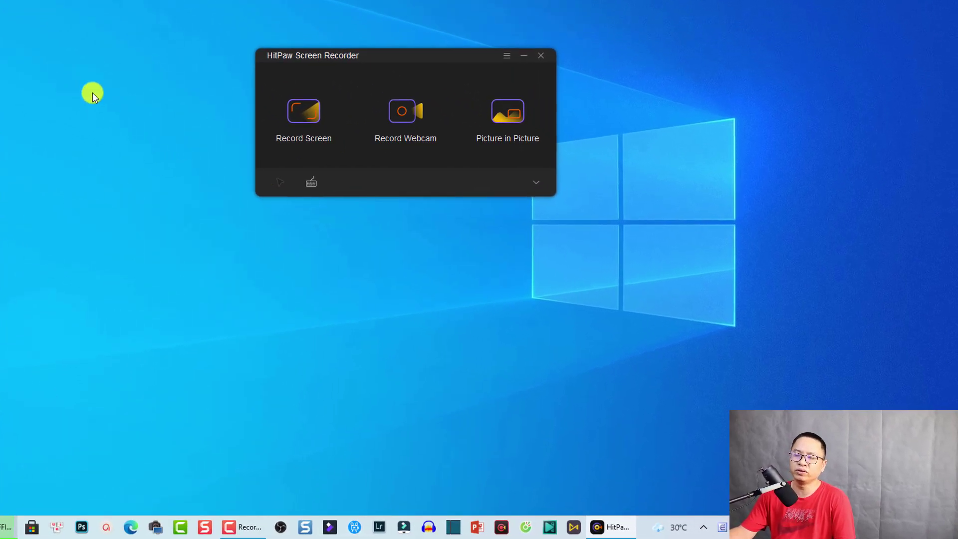
Hide the desktop icons.
{"action": "right_click", "coordinate": [92, 95]}
{"action": "mouse_move", "coordinate": [55, 101]}
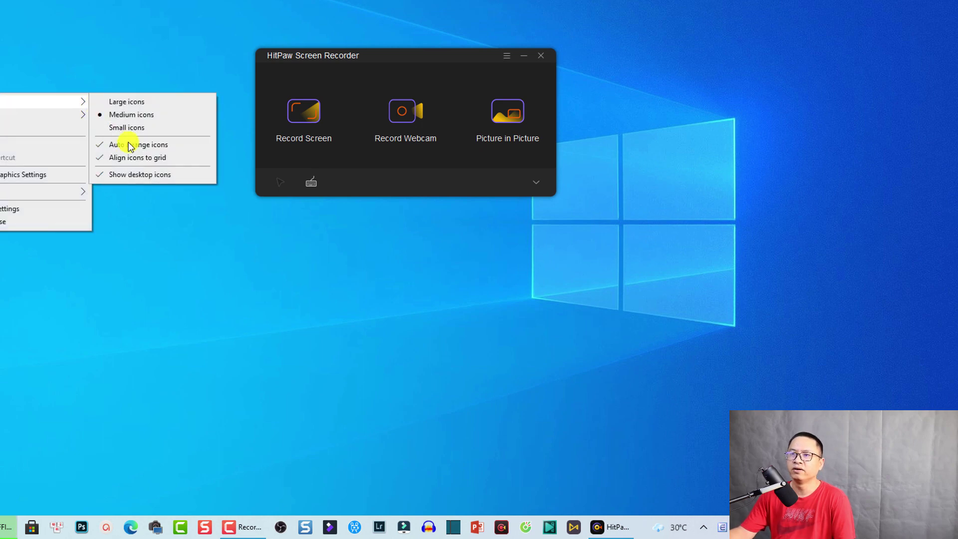
{"action": "left_click", "coordinate": [129, 173]}
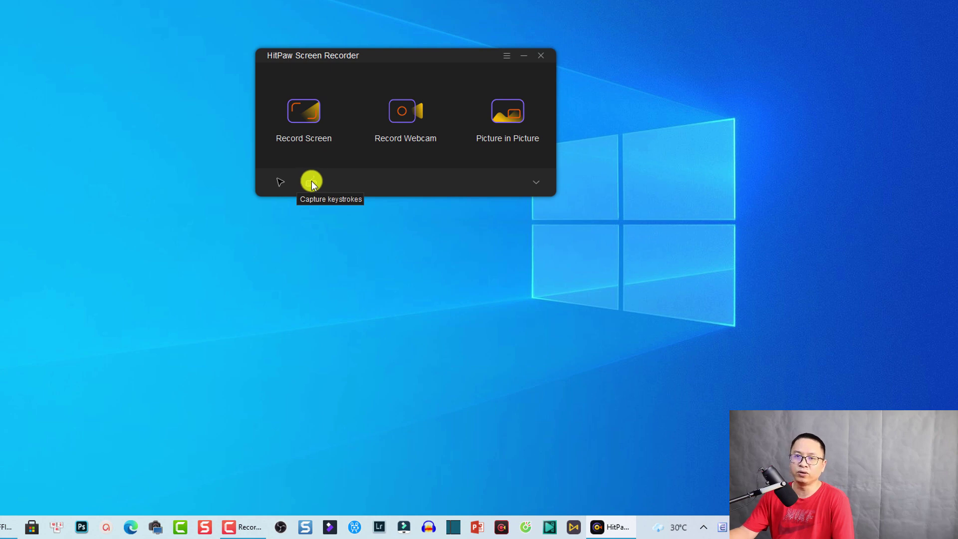
Look over the recorder's application menu with its language, registration and update options, and close it.
{"action": "left_click", "coordinate": [505, 55]}
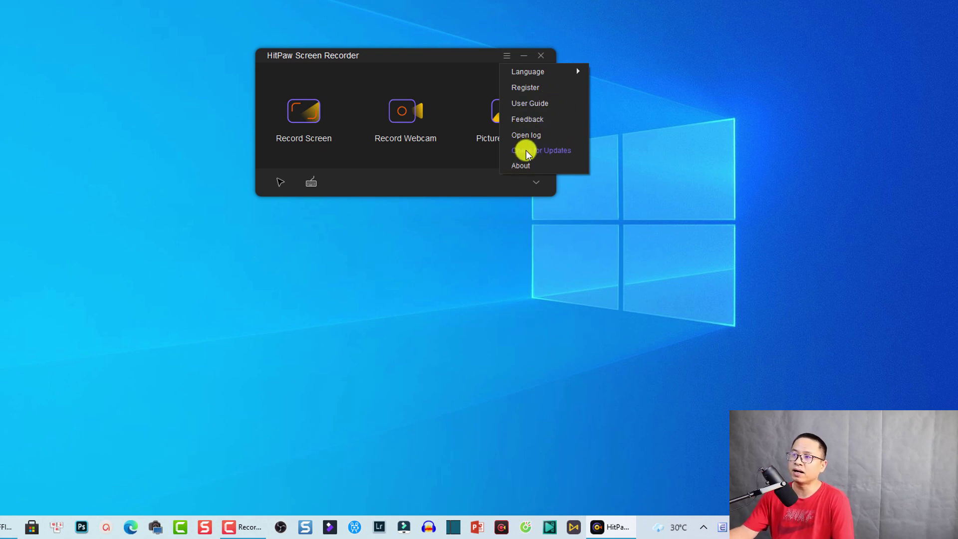
{"action": "left_click", "coordinate": [471, 57]}
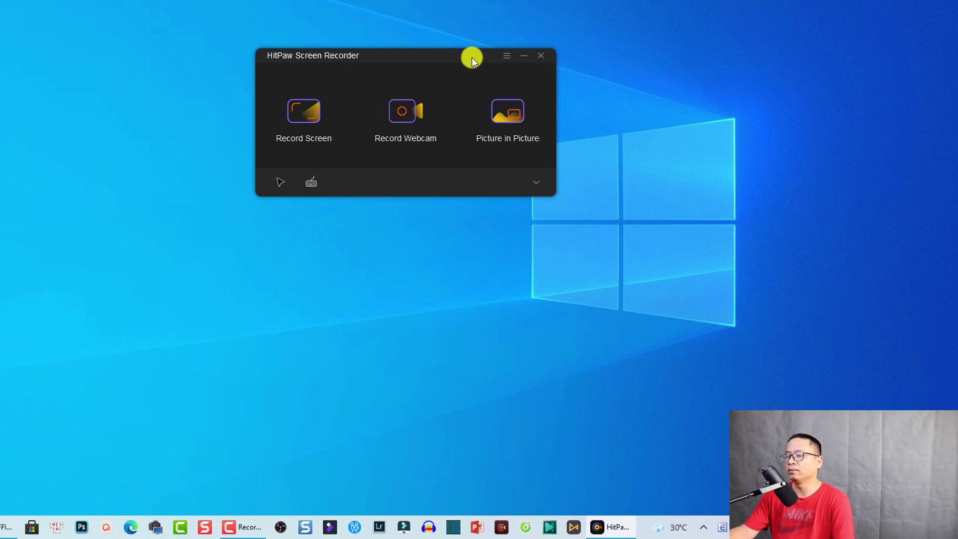
Expand the recorder's settings and view the saved files by video, by image and all together.
{"action": "left_click", "coordinate": [537, 183]}
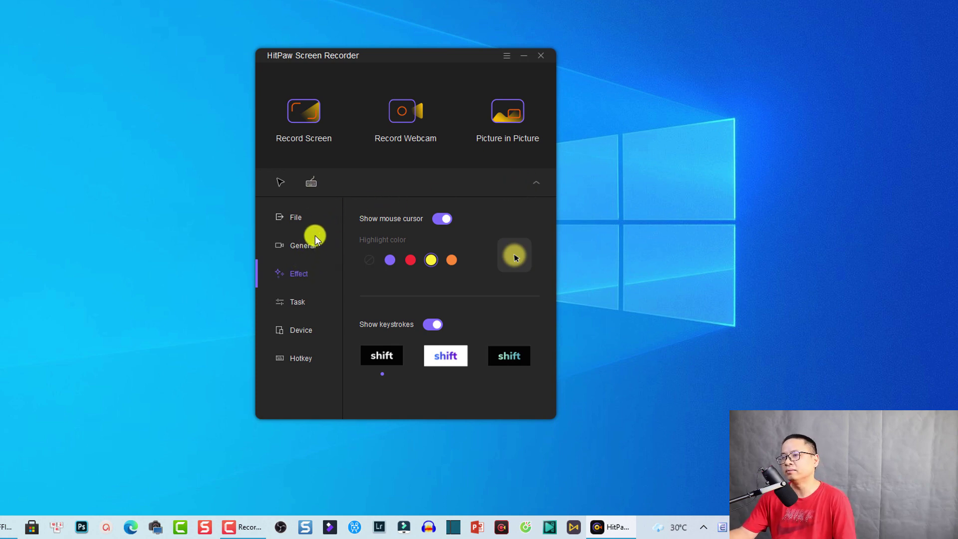
{"action": "left_click", "coordinate": [297, 217]}
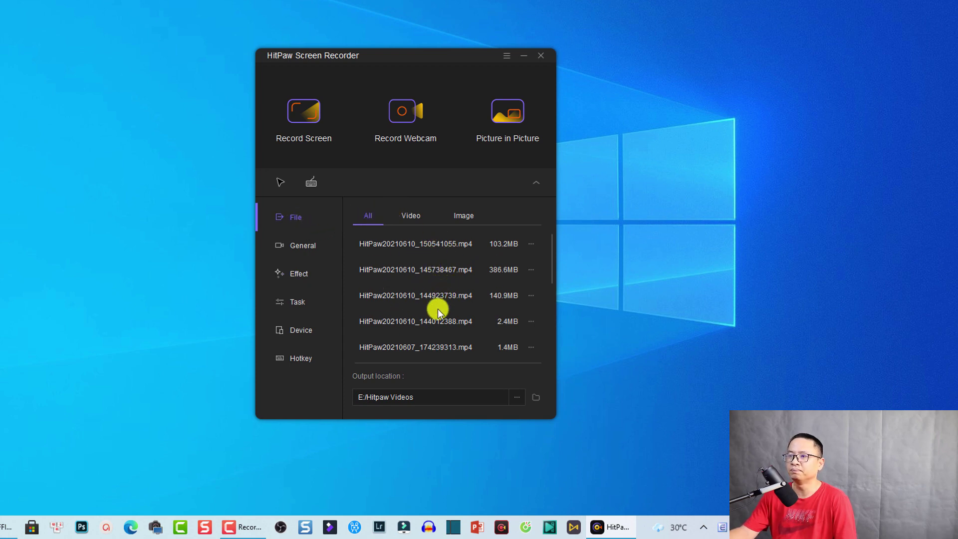
{"action": "left_click", "coordinate": [411, 216]}
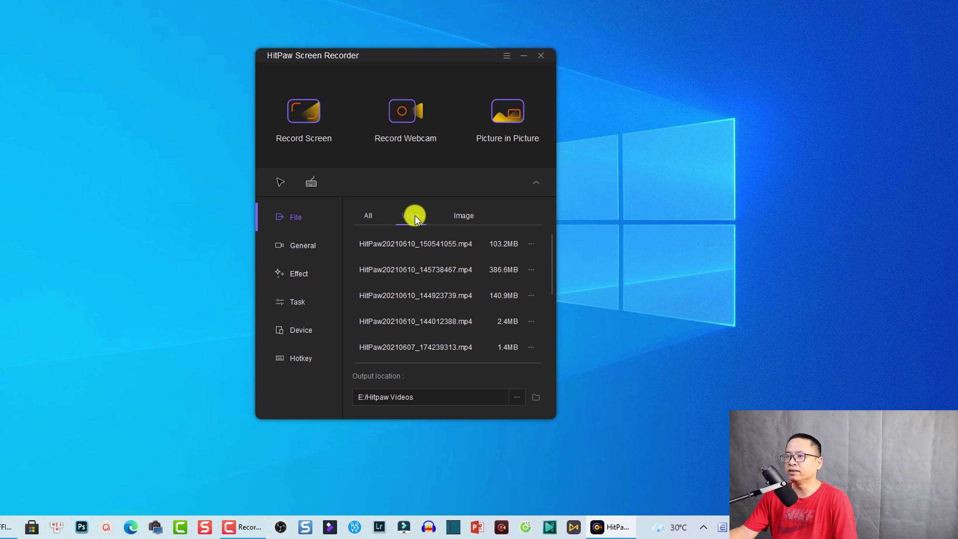
{"action": "left_click", "coordinate": [460, 216]}
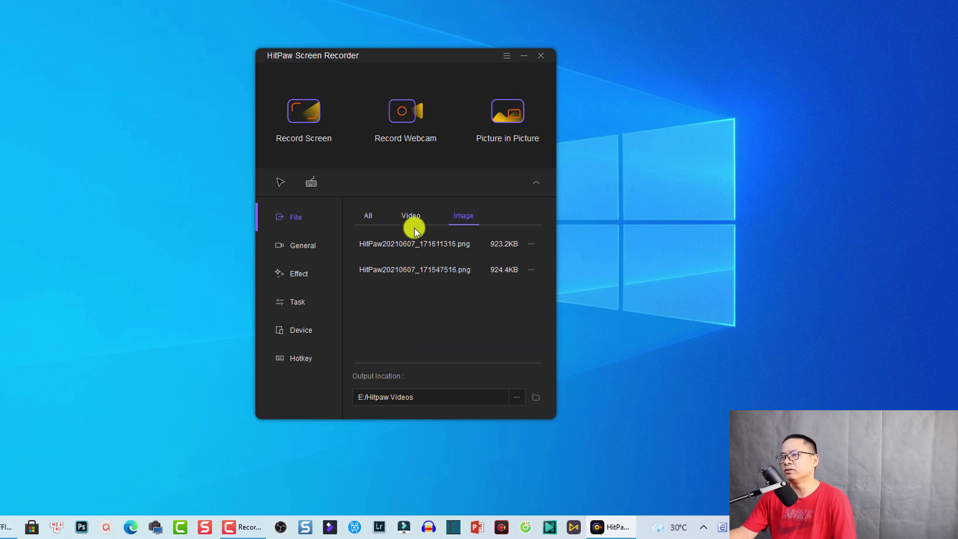
{"action": "left_click", "coordinate": [368, 216]}
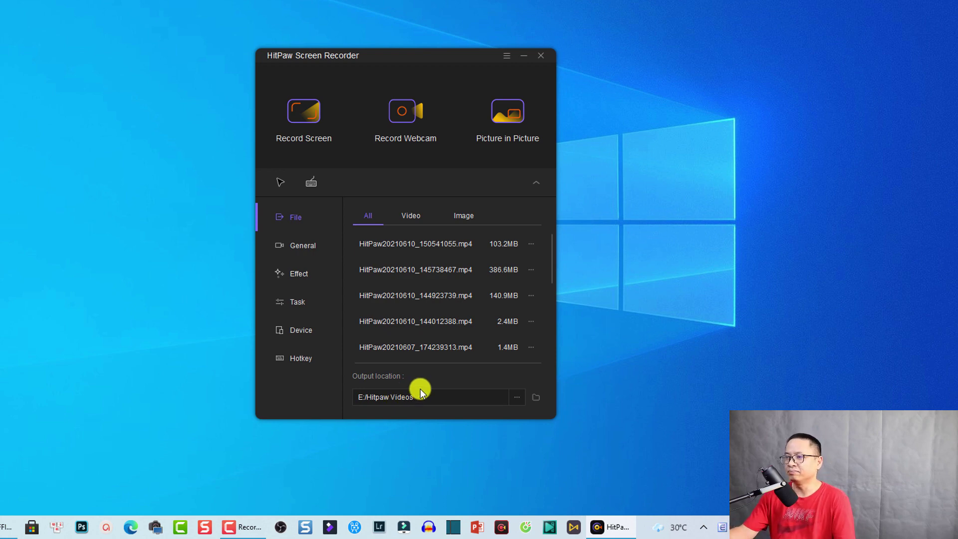
Set the output location to the Hitpaw Videos folder on the Data (E:) drive.
{"action": "left_click", "coordinate": [516, 396]}
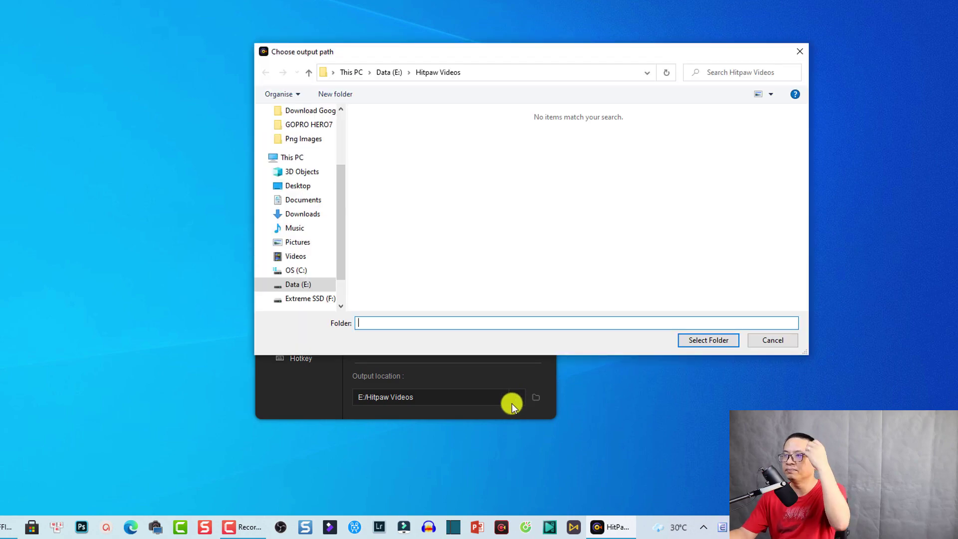
{"action": "left_click", "coordinate": [383, 73]}
{"action": "scroll", "coordinate": [394, 260], "scroll_direction": "down", "scroll_amount": 2}
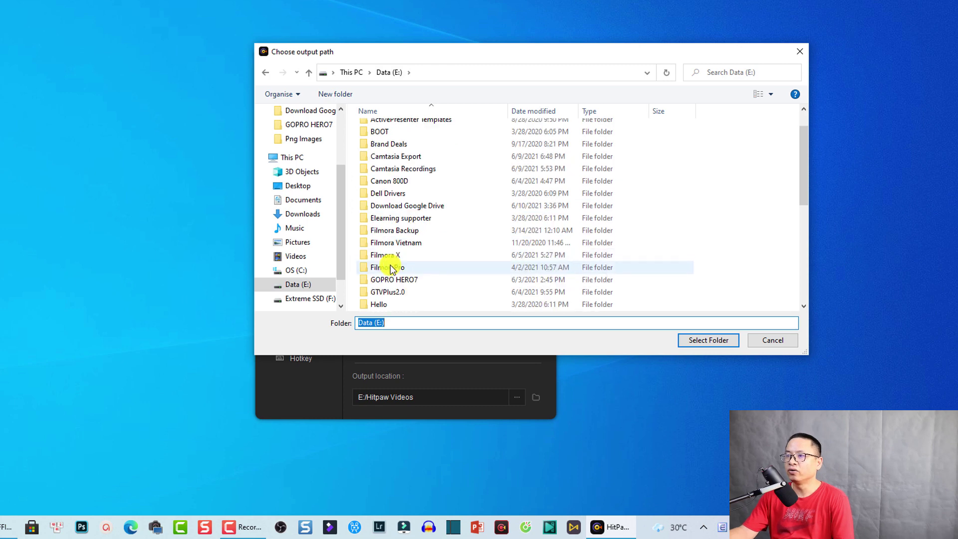
{"action": "left_click", "coordinate": [387, 282]}
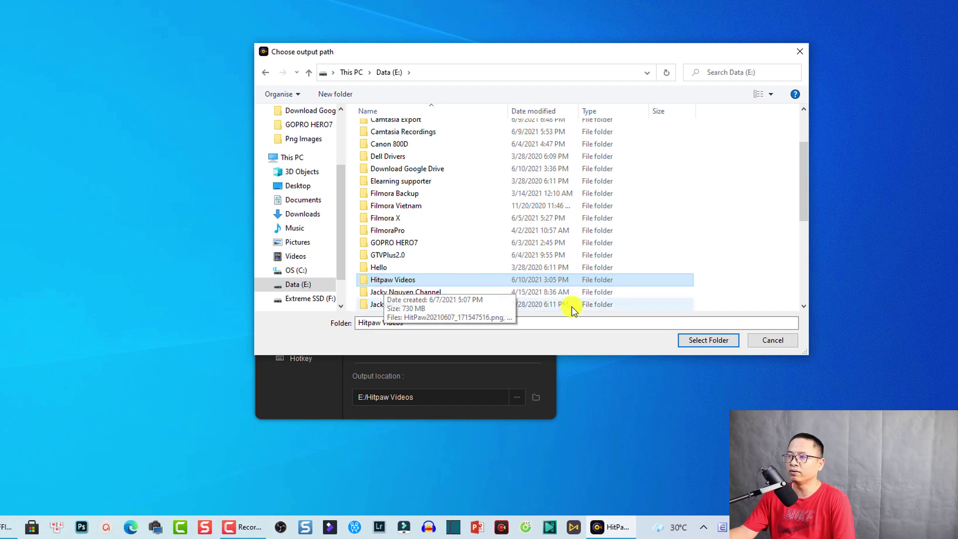
{"action": "left_click", "coordinate": [700, 344]}
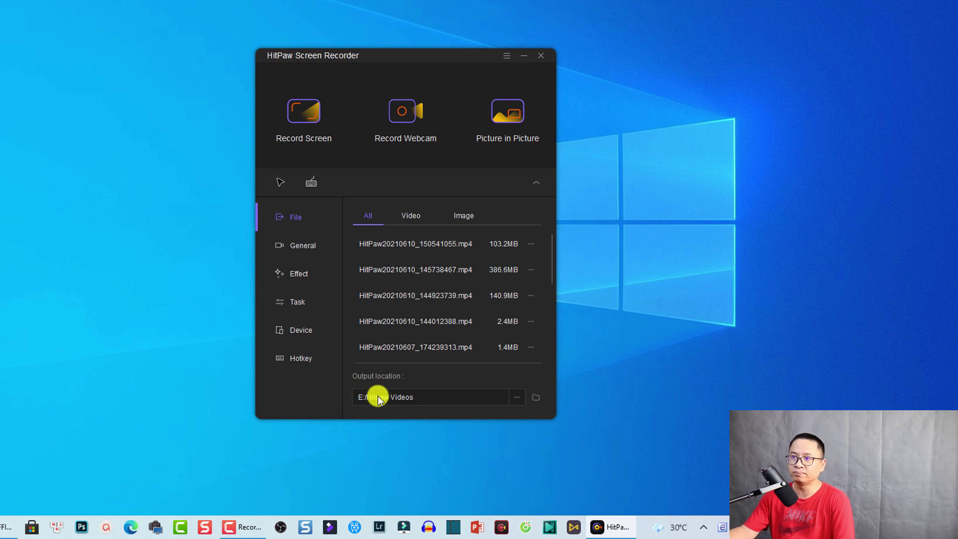
Examine the available frame rates and resolutions in the general recording settings.
{"action": "left_click", "coordinate": [296, 244]}
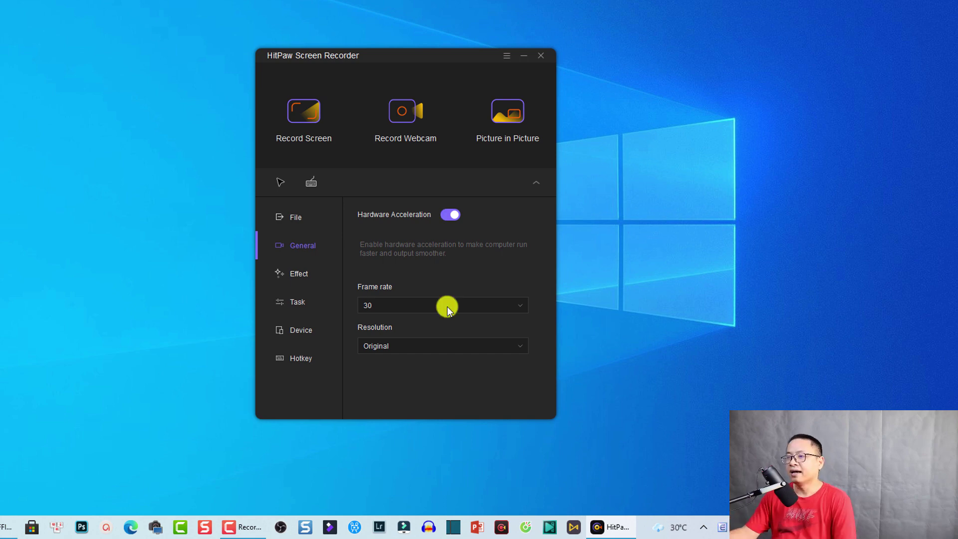
{"action": "left_click", "coordinate": [478, 303]}
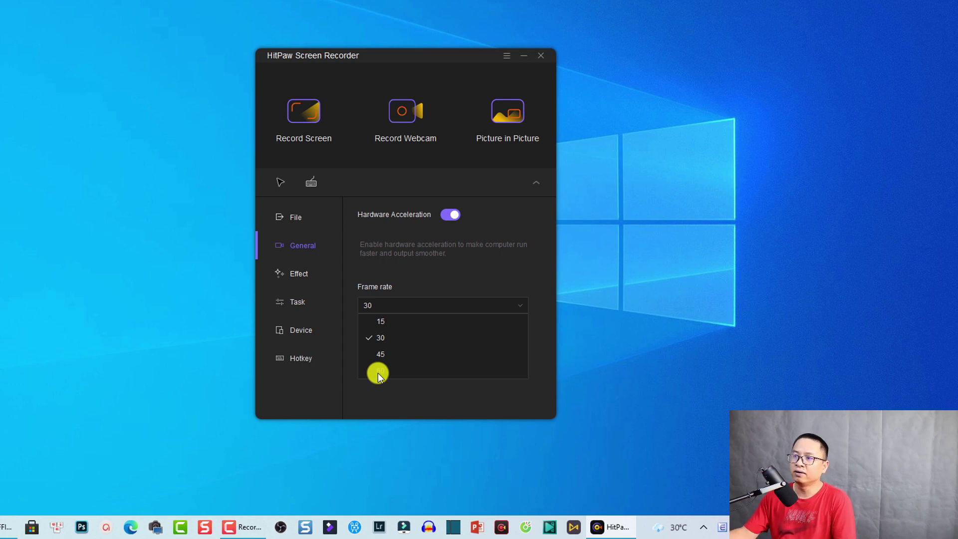
{"action": "left_click", "coordinate": [491, 267]}
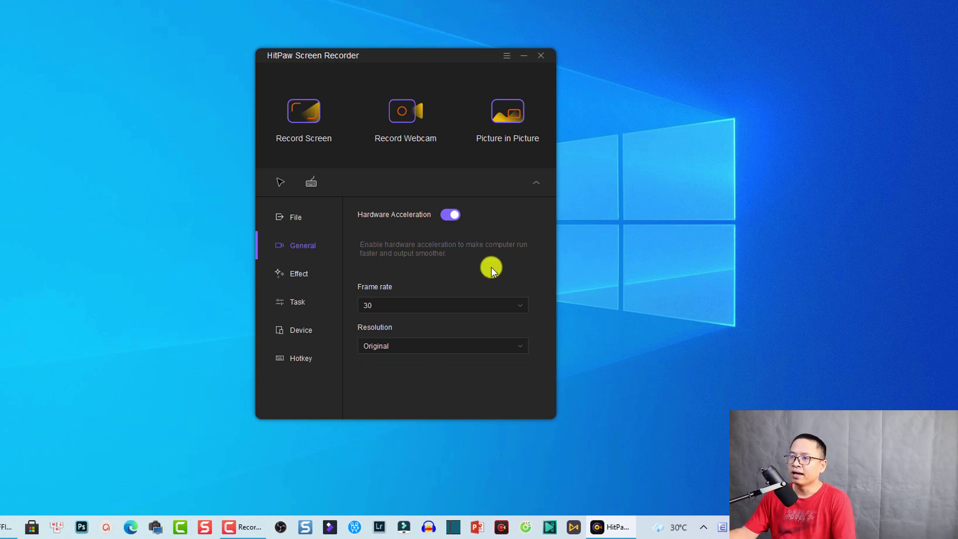
{"action": "left_click", "coordinate": [403, 346]}
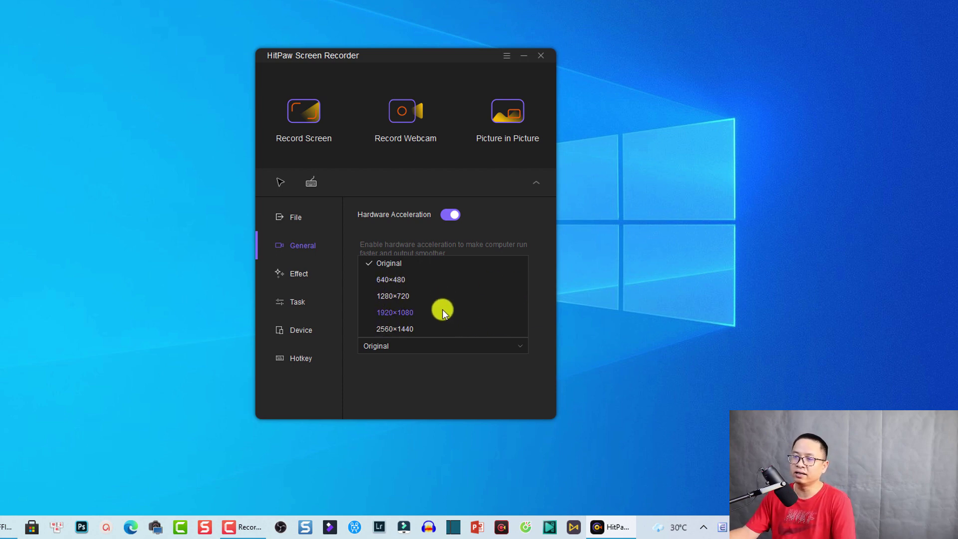
{"action": "left_click", "coordinate": [316, 246]}
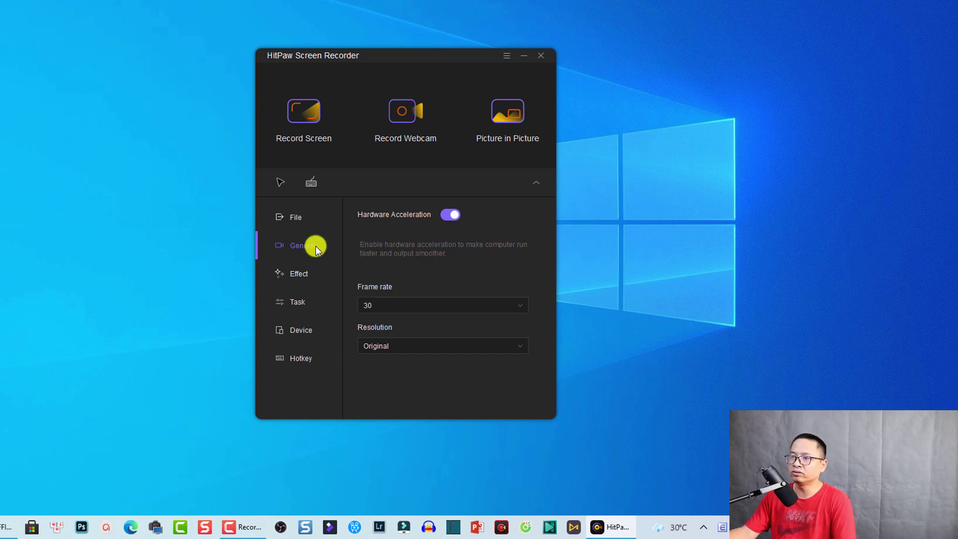
Try several mouse cursor highlight colors in the effect settings and set the highlight to yellow.
{"action": "left_click", "coordinate": [299, 274]}
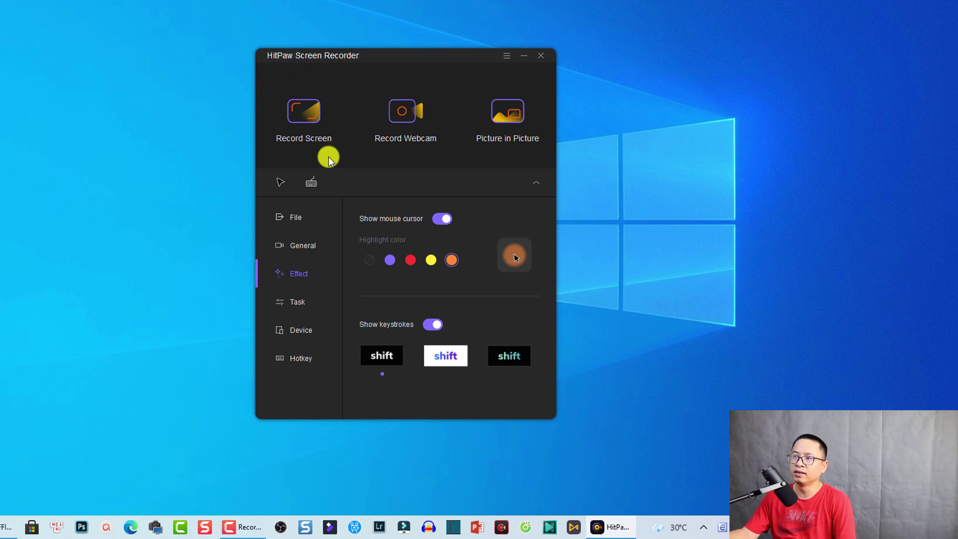
{"action": "left_click", "coordinate": [430, 259]}
{"action": "left_click", "coordinate": [410, 259]}
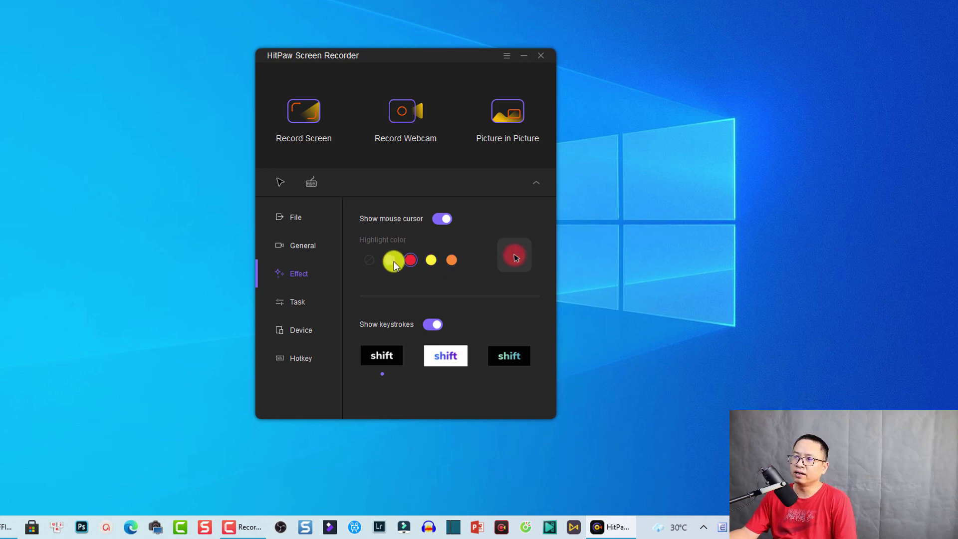
{"action": "left_click", "coordinate": [394, 261]}
{"action": "left_click", "coordinate": [410, 260]}
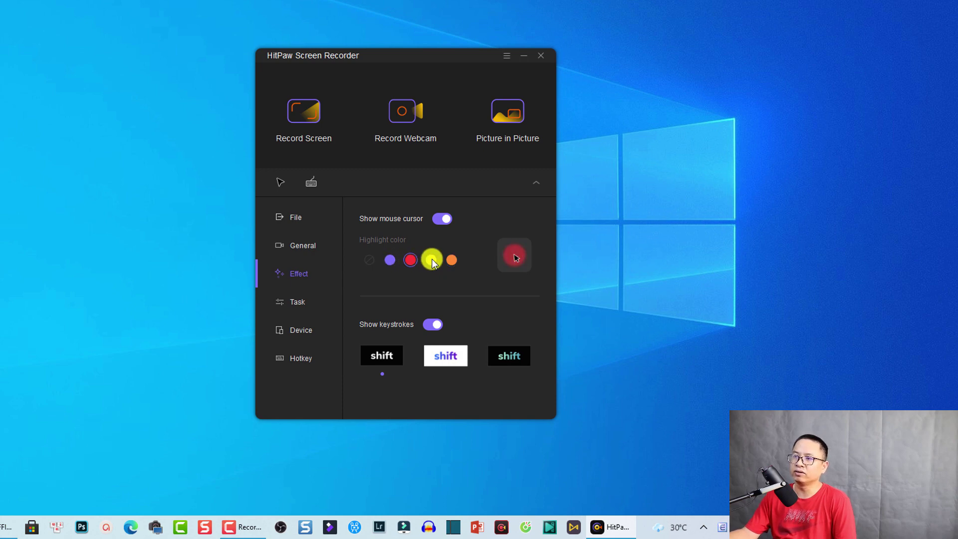
{"action": "left_click", "coordinate": [430, 260]}
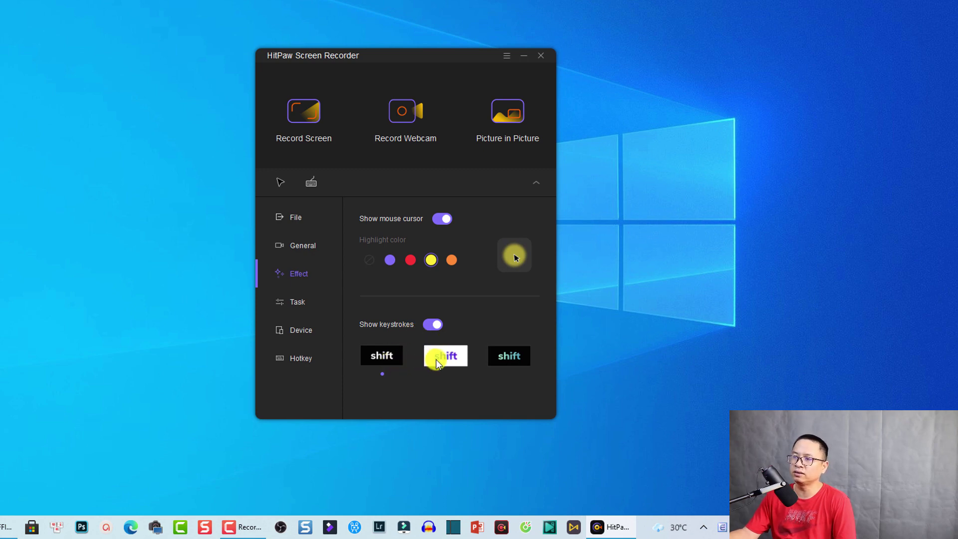
Try another keystroke display style, return to the white-on-black style, and switch the keystroke display off and on again.
{"action": "left_click", "coordinate": [496, 357]}
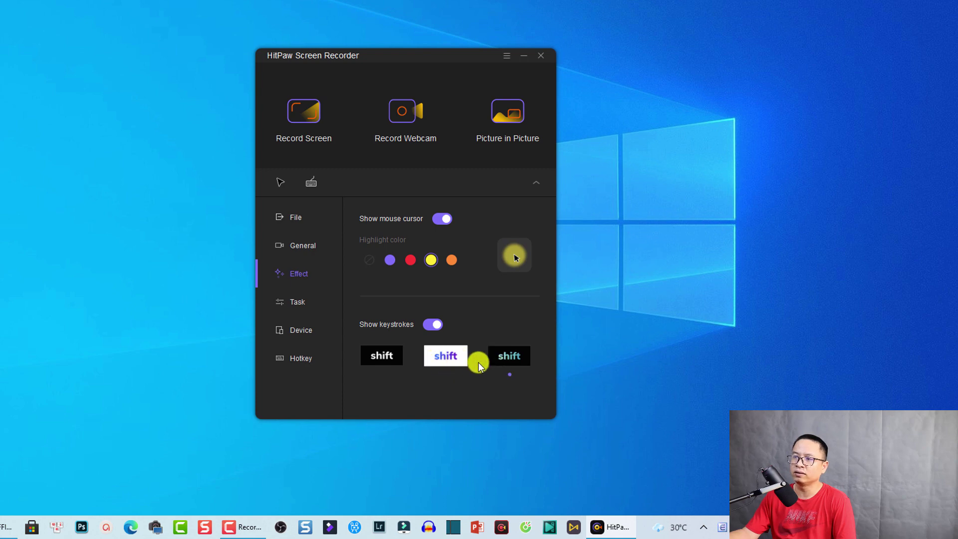
{"action": "left_click", "coordinate": [385, 357]}
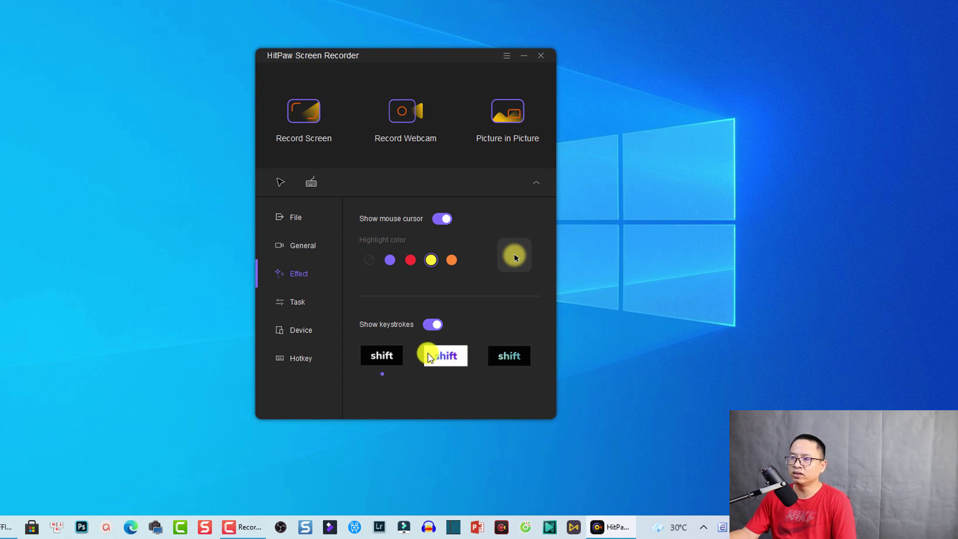
{"action": "left_click", "coordinate": [418, 324]}
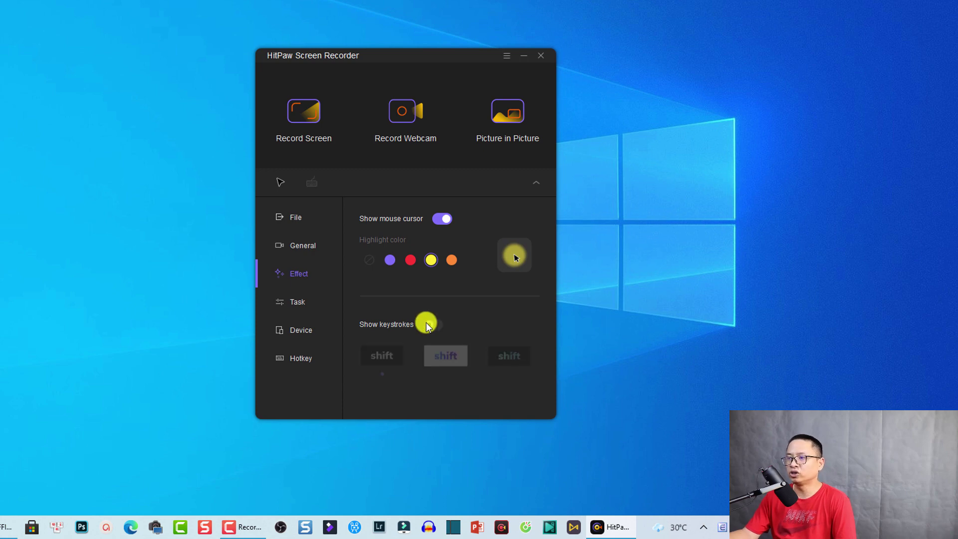
{"action": "left_click", "coordinate": [436, 323]}
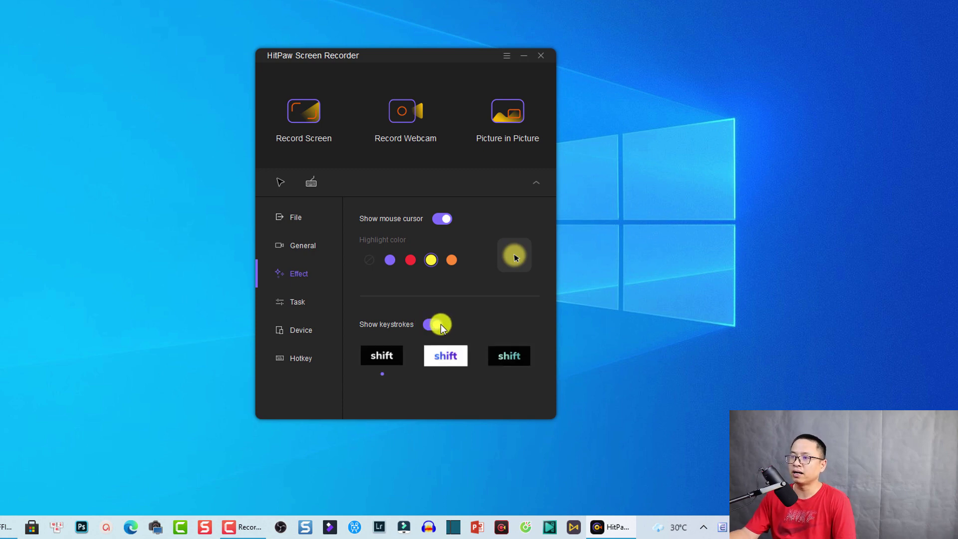
Set the segment recording duration to 10 minutes in the task settings and leave segment recording disabled.
{"action": "left_click", "coordinate": [301, 302]}
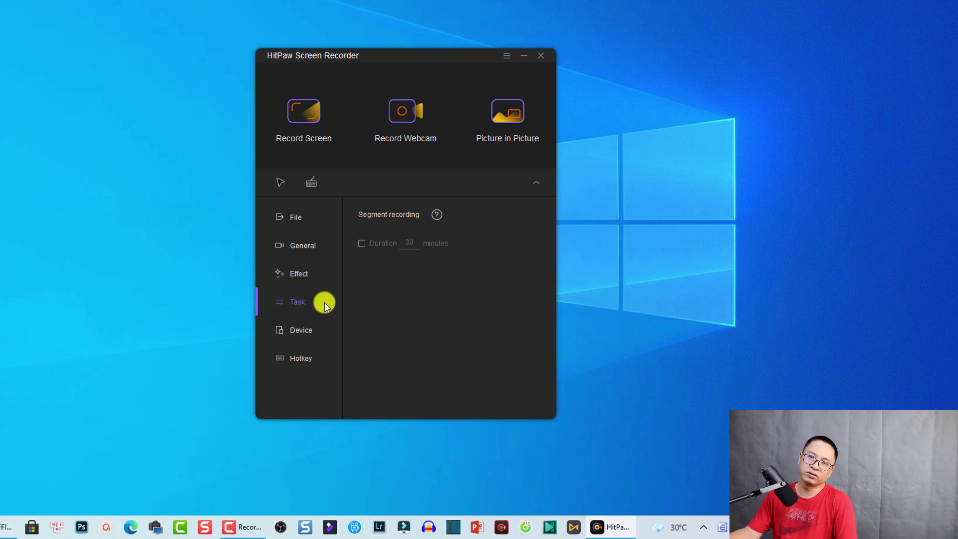
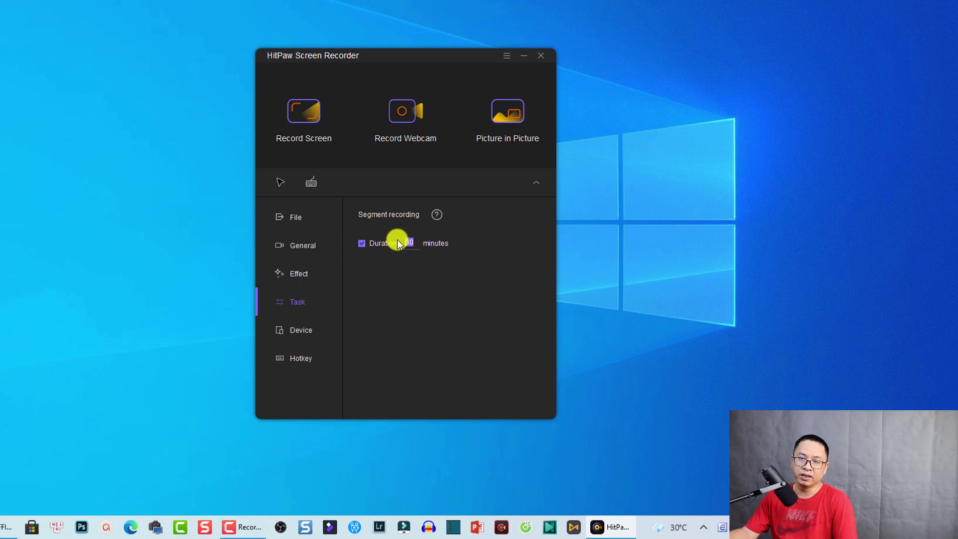
{"action": "type", "text": "10"}
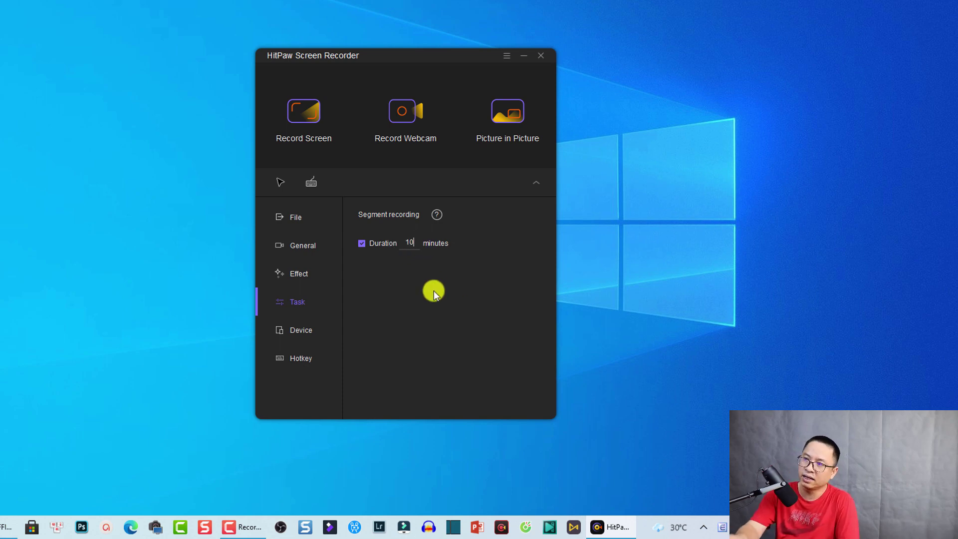
{"action": "left_click", "coordinate": [361, 243]}
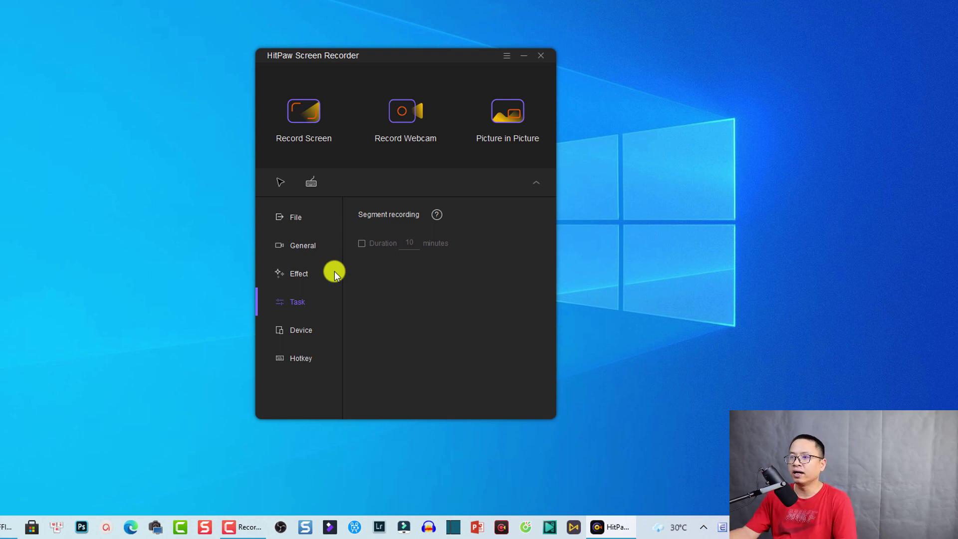
Set the webcam device to Logitech HD Webcam C310.
{"action": "left_click", "coordinate": [302, 328]}
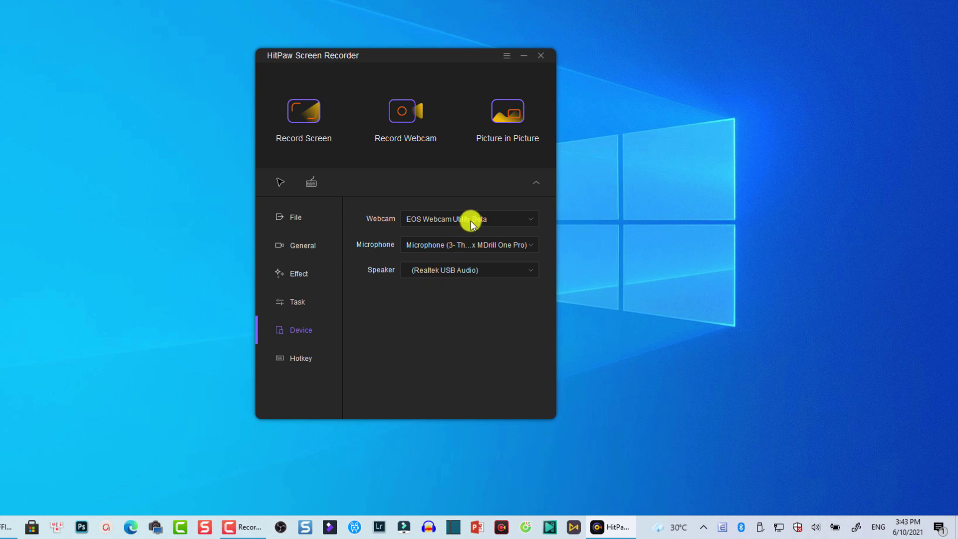
{"action": "left_click", "coordinate": [392, 224]}
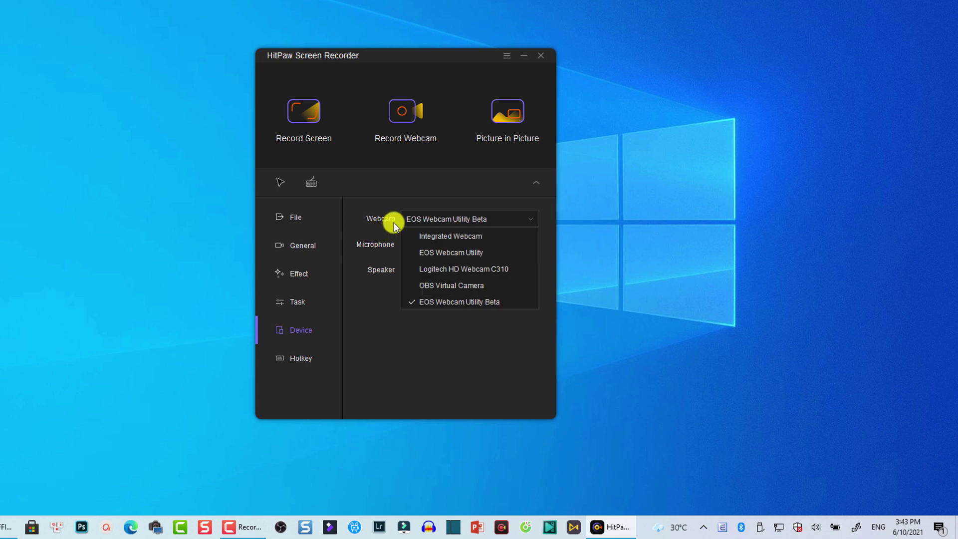
{"action": "left_click", "coordinate": [452, 269]}
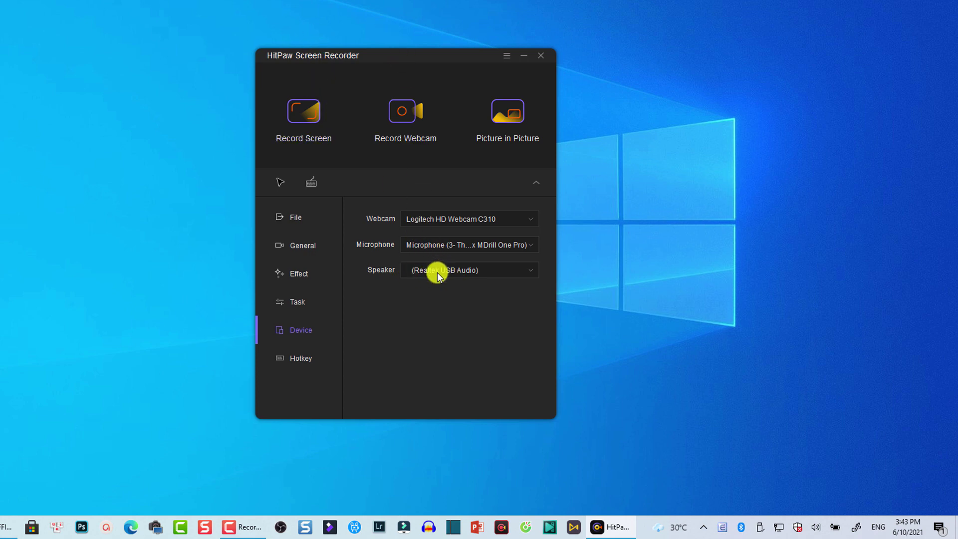
Examine the available microphone and speaker devices without changing either selection.
{"action": "left_click", "coordinate": [444, 243]}
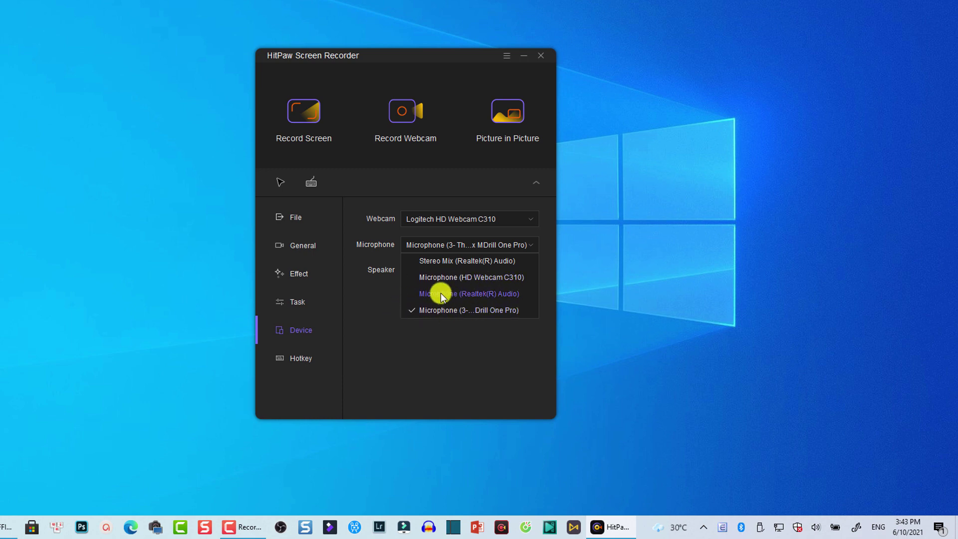
{"action": "left_click", "coordinate": [423, 269]}
{"action": "left_click", "coordinate": [447, 272]}
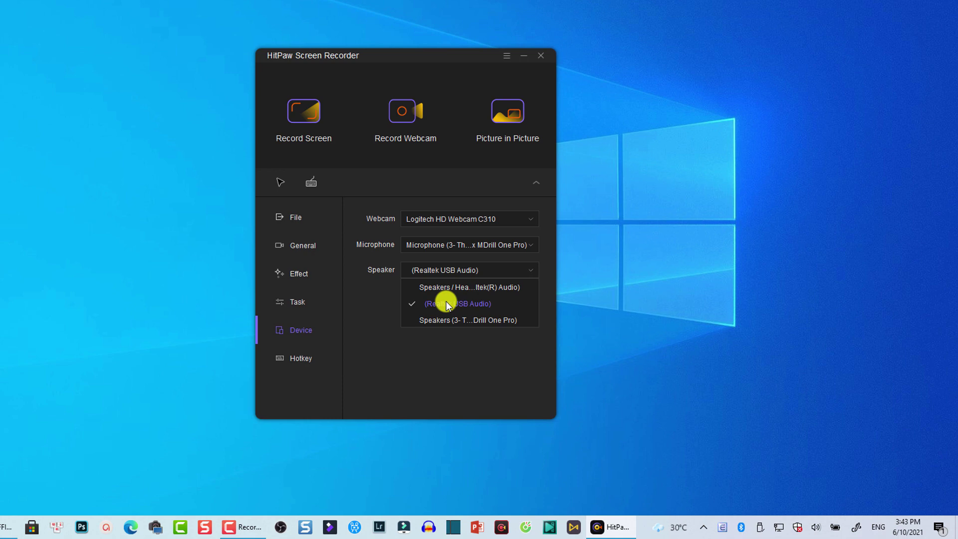
{"action": "left_click", "coordinate": [381, 290]}
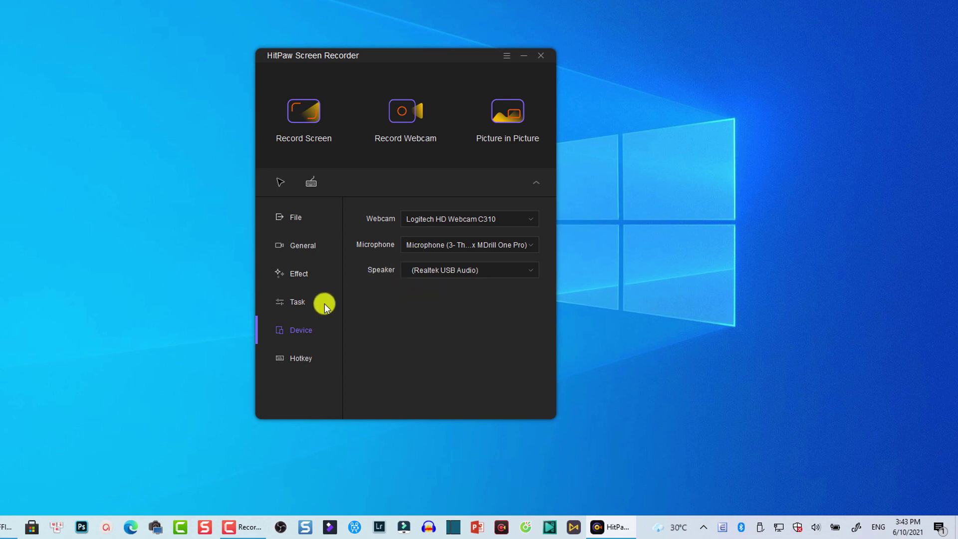
Review the hotkeys for starting, pausing and hiding the menu, and collapse the settings.
{"action": "left_click", "coordinate": [298, 358]}
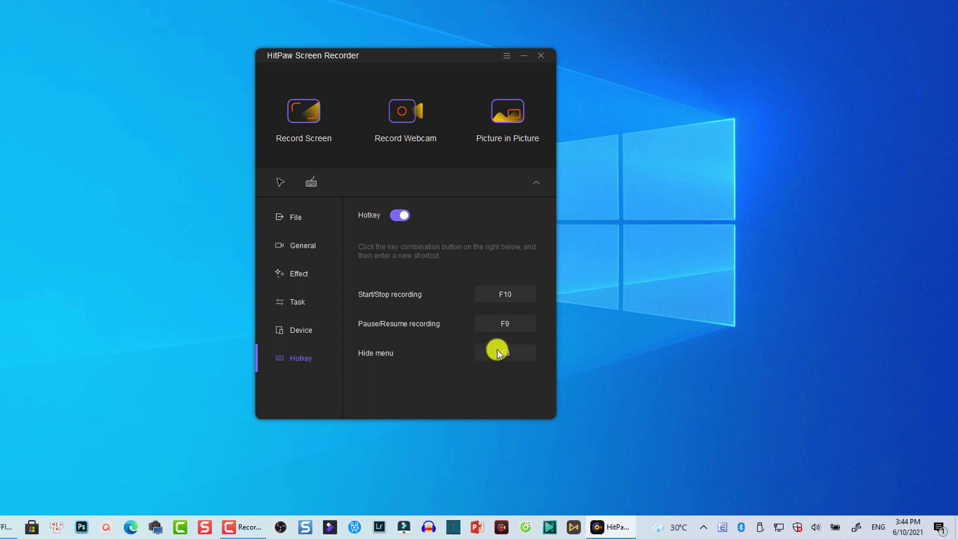
{"action": "left_click", "coordinate": [536, 185]}
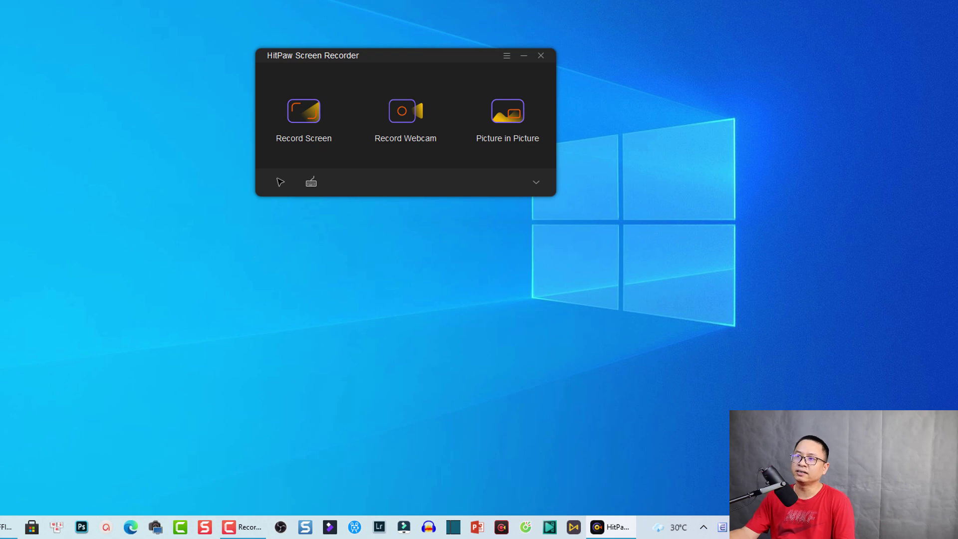
Draw a screen recording area of about 937 x 513 on the desktop and shift it slightly up and left.
{"action": "left_click", "coordinate": [300, 114]}
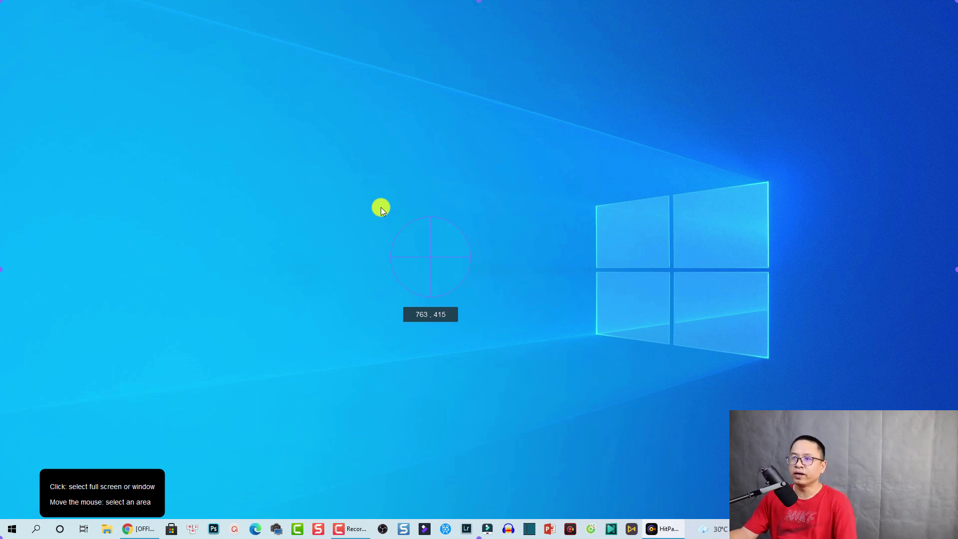
{"action": "left_click_drag", "start_coordinate": [190, 137], "coordinate": [656, 393]}
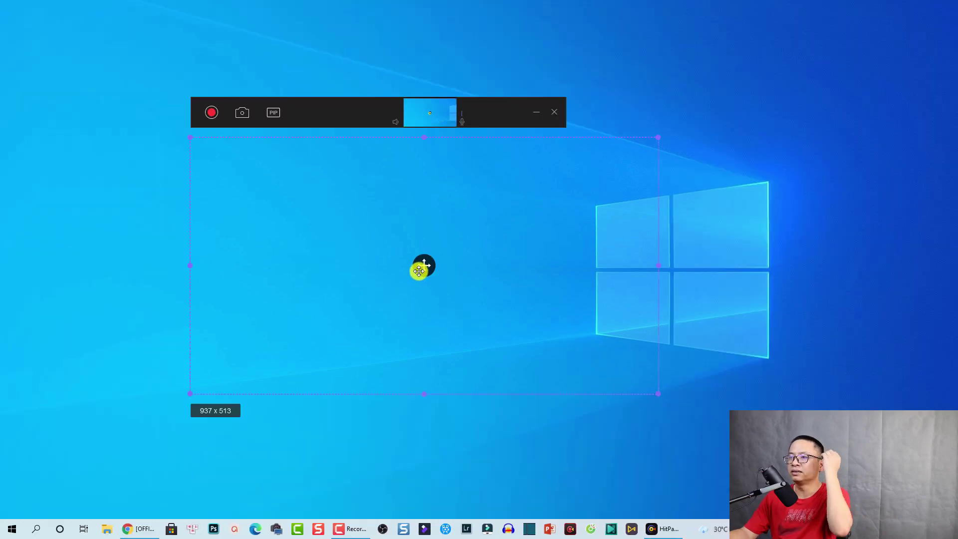
{"action": "left_click_drag", "start_coordinate": [422, 268], "coordinate": [359, 250]}
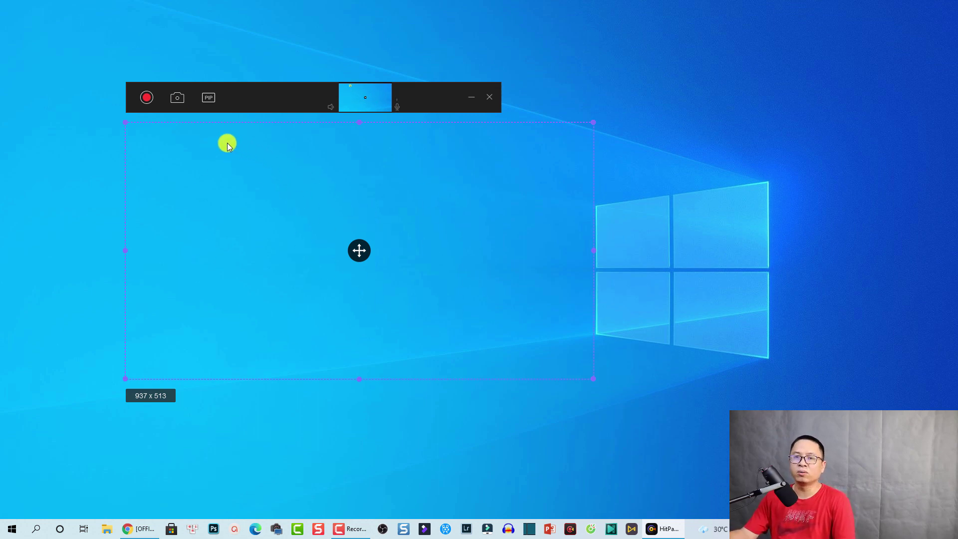
Enable picture in picture, try the Webcam + Screen layout, and return to the layout with a small webcam over the screen.
{"action": "left_click", "coordinate": [209, 100]}
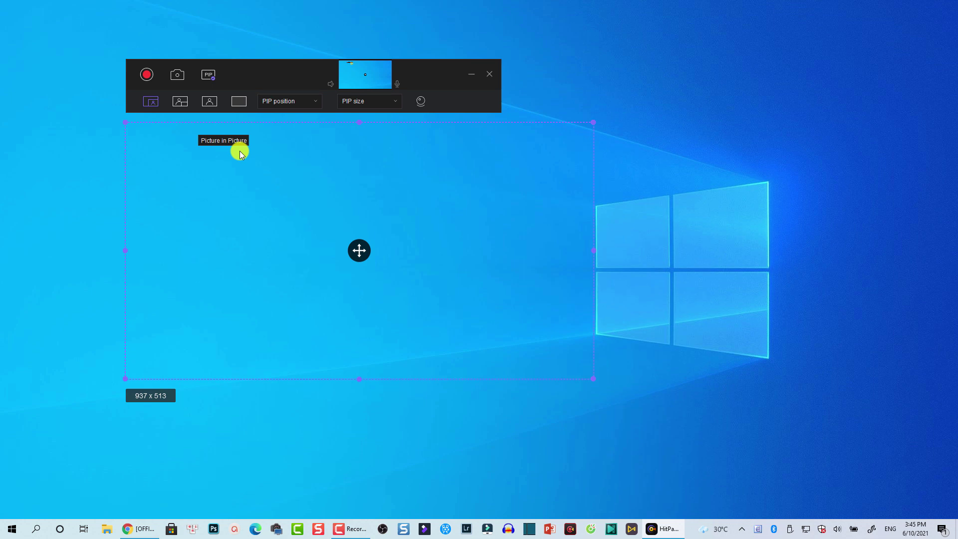
{"action": "left_click", "coordinate": [149, 103]}
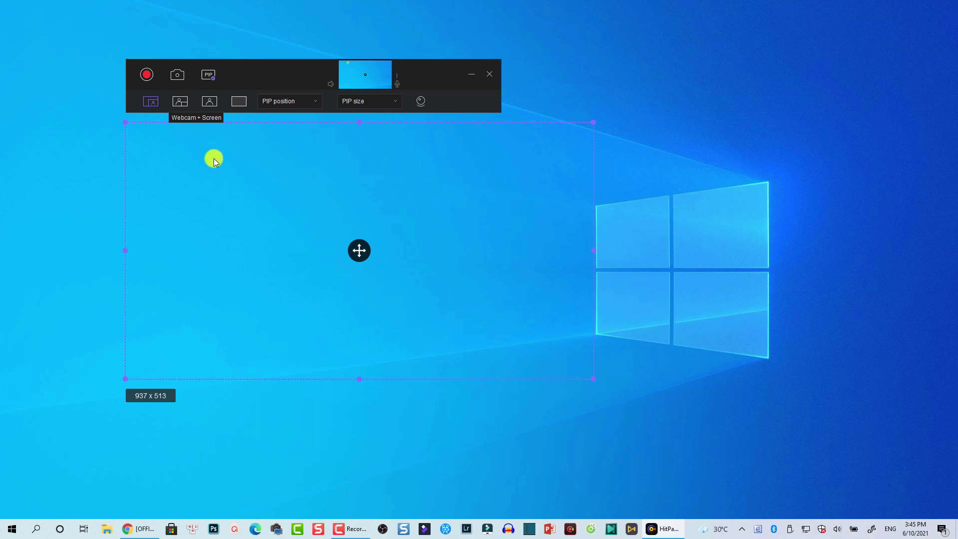
{"action": "left_click", "coordinate": [181, 104]}
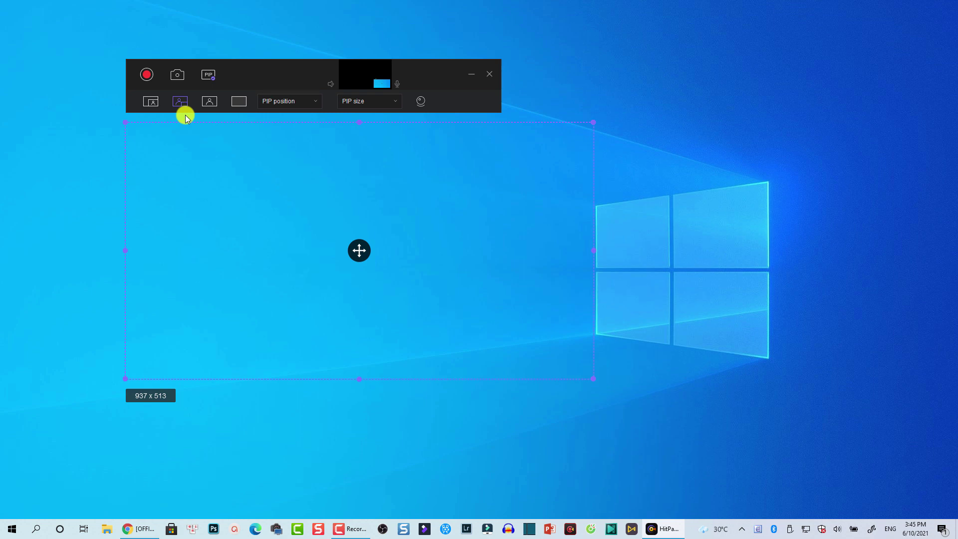
{"action": "left_click", "coordinate": [152, 102]}
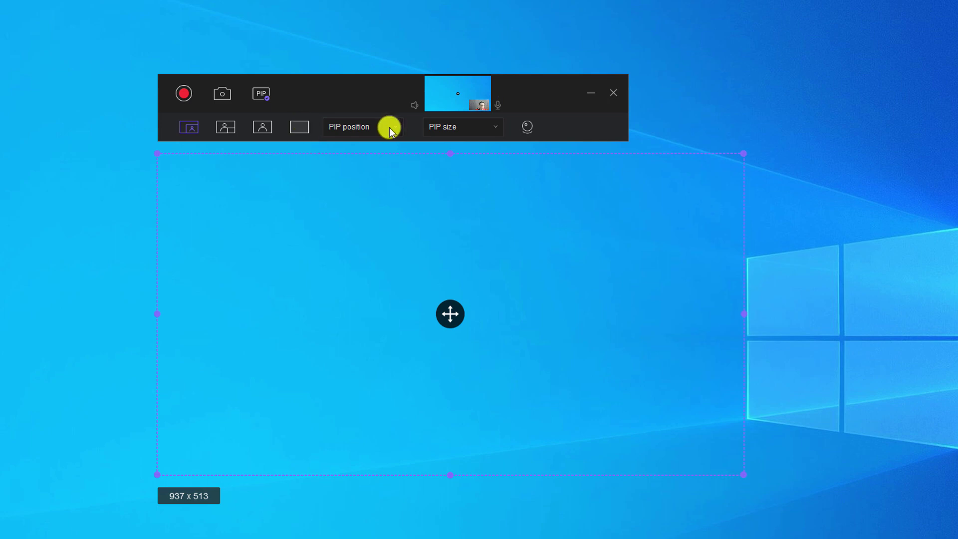
Try the webcam overlay in the upper-left corner of the recording and return it to the lower-right corner.
{"action": "left_click", "coordinate": [390, 129]}
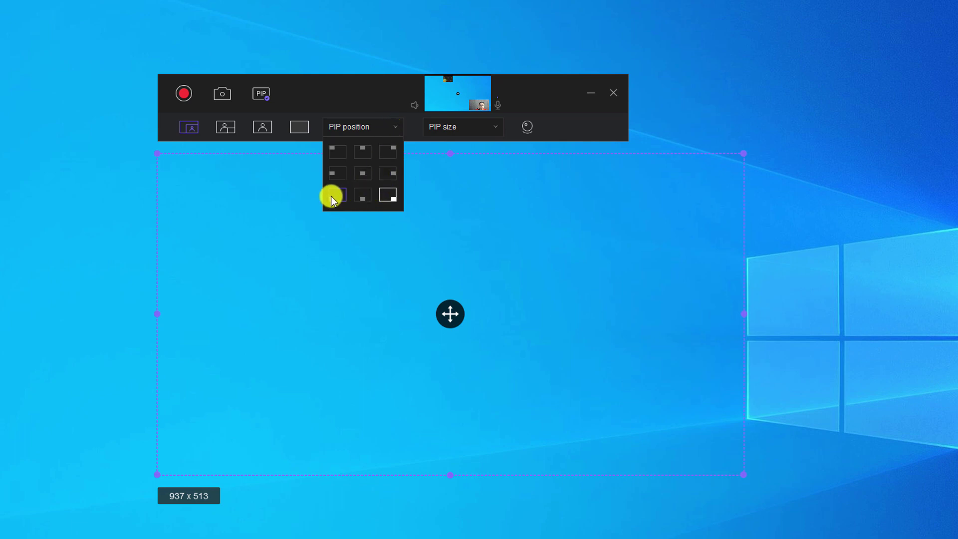
{"action": "left_click", "coordinate": [337, 152]}
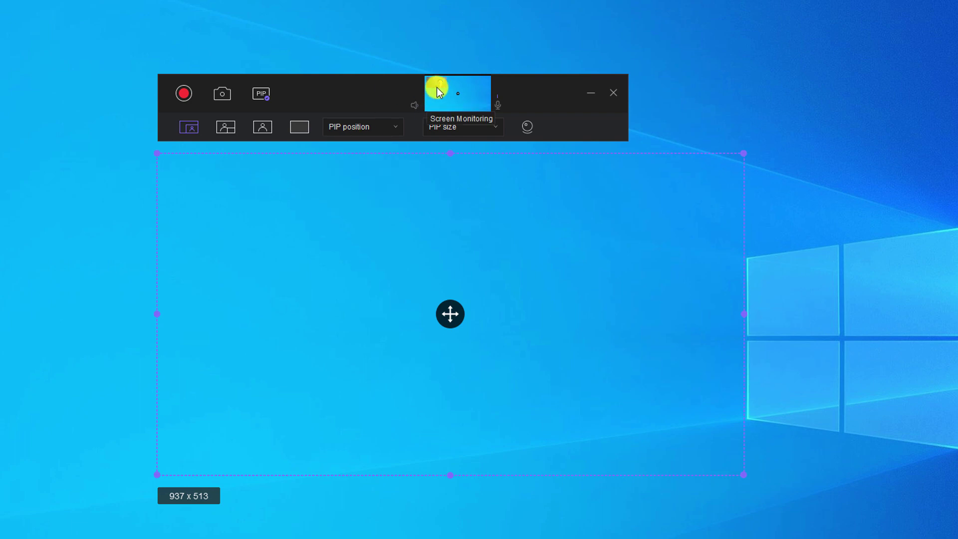
{"action": "left_click", "coordinate": [390, 128]}
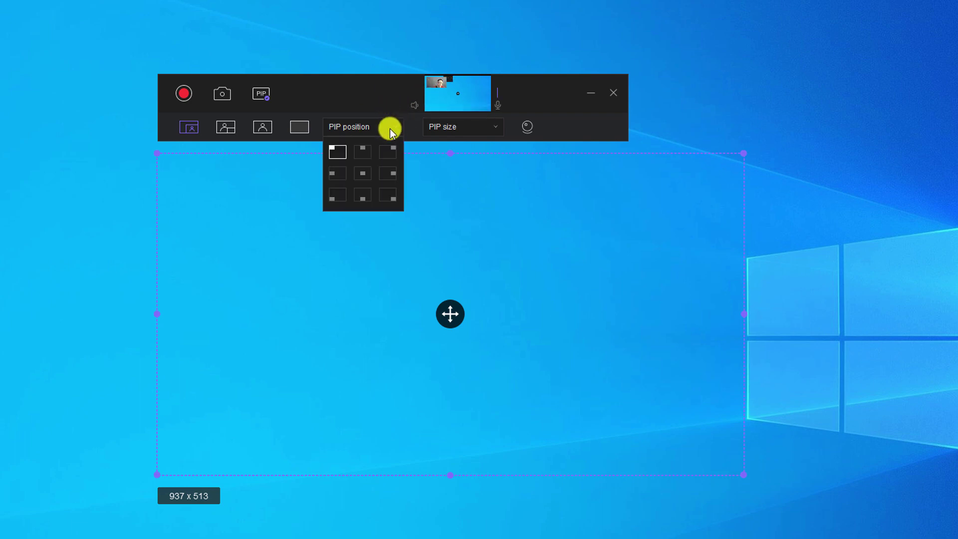
{"action": "left_click", "coordinate": [390, 191]}
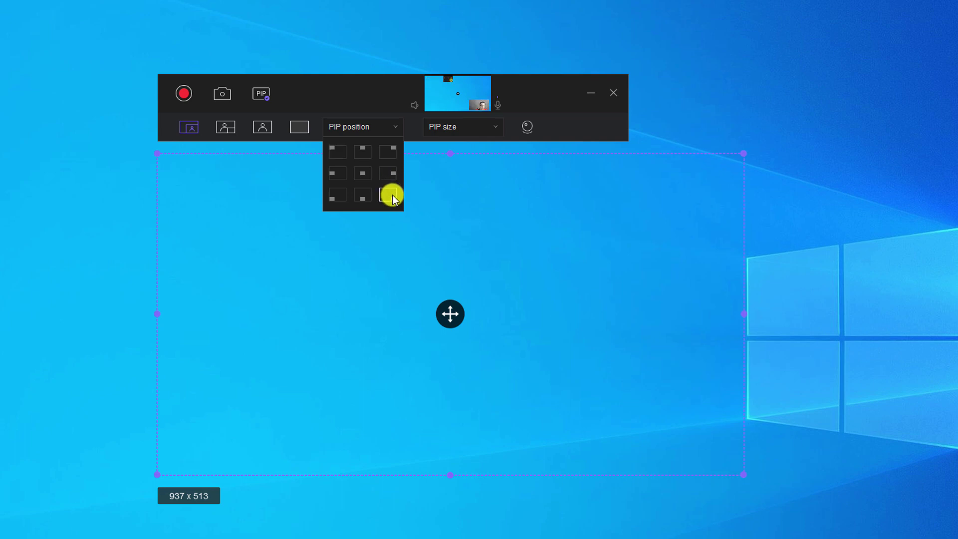
{"action": "left_click", "coordinate": [376, 95]}
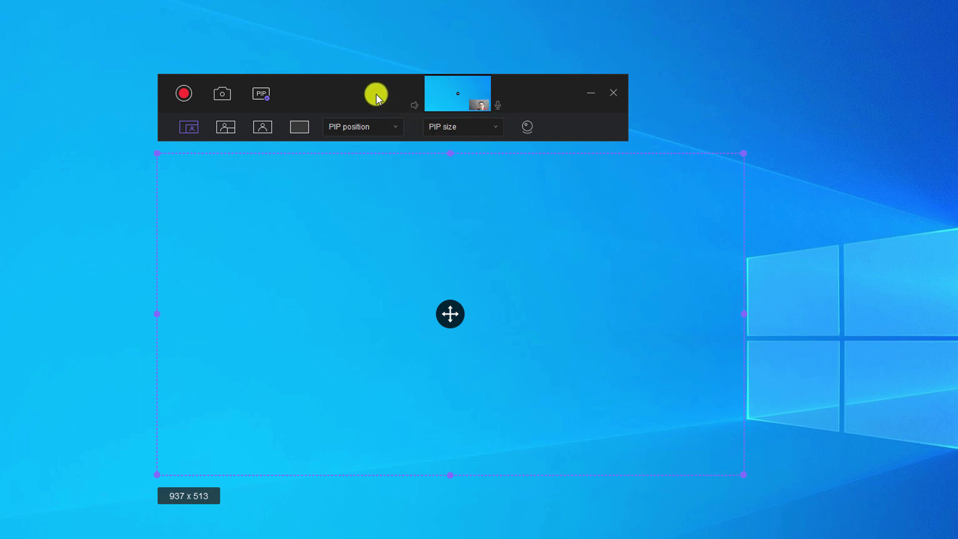
{"action": "left_click", "coordinate": [377, 127]}
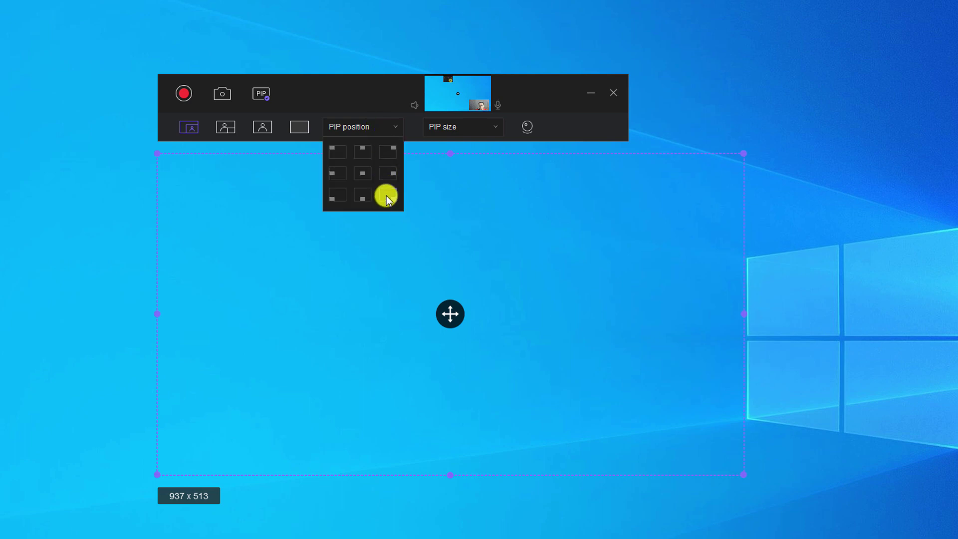
Try the webcam overlay at 50% size, check it in the preview, and set its size to 25%.
{"action": "left_click", "coordinate": [475, 126]}
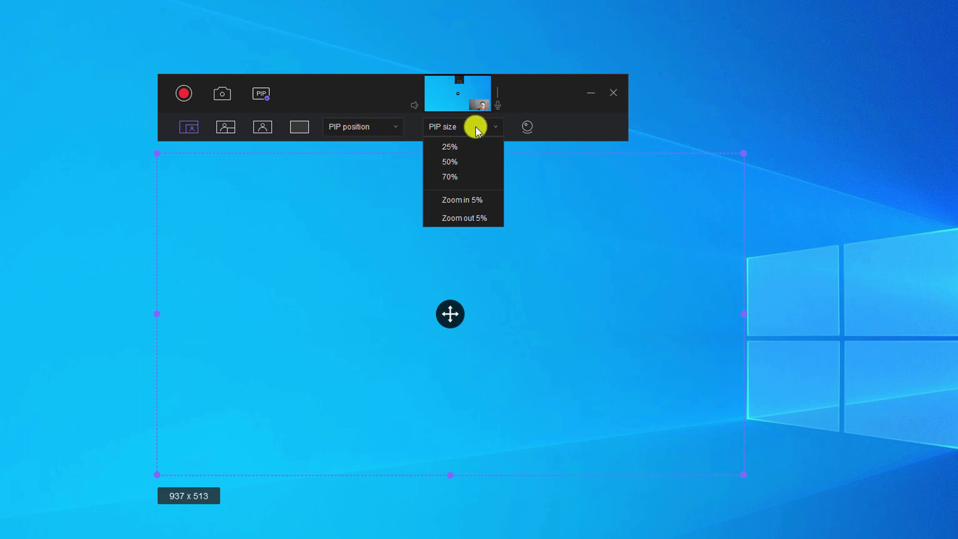
{"action": "left_click", "coordinate": [448, 164]}
{"action": "left_click", "coordinate": [460, 100]}
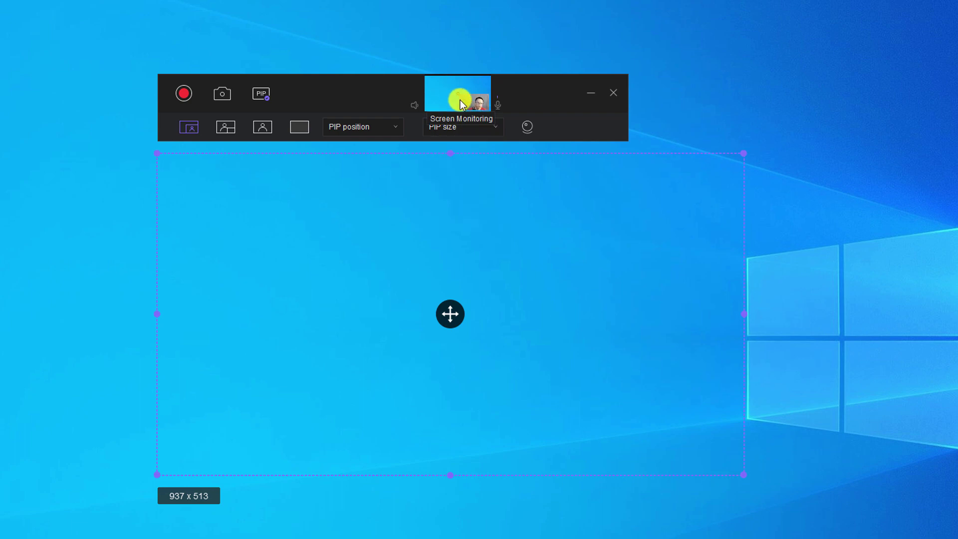
{"action": "left_click", "coordinate": [456, 125]}
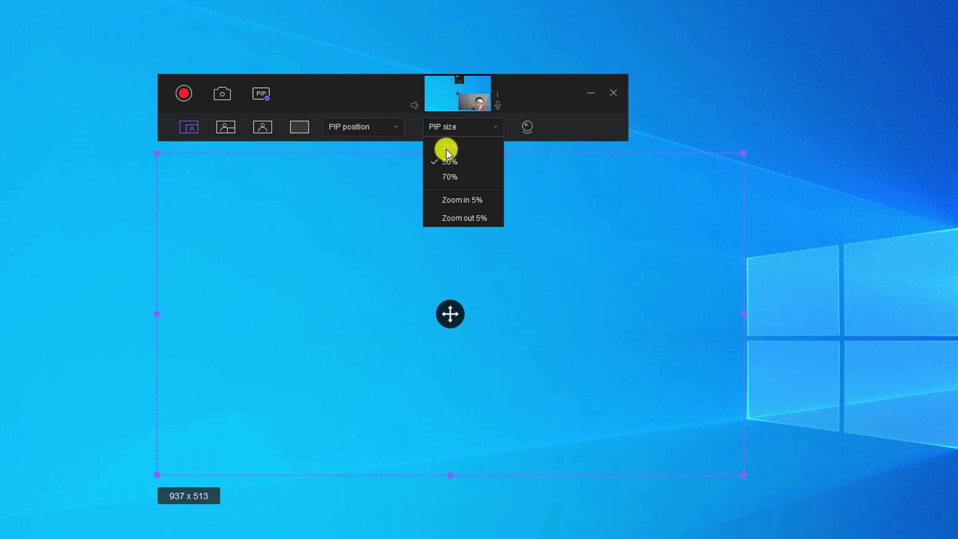
{"action": "left_click", "coordinate": [445, 146]}
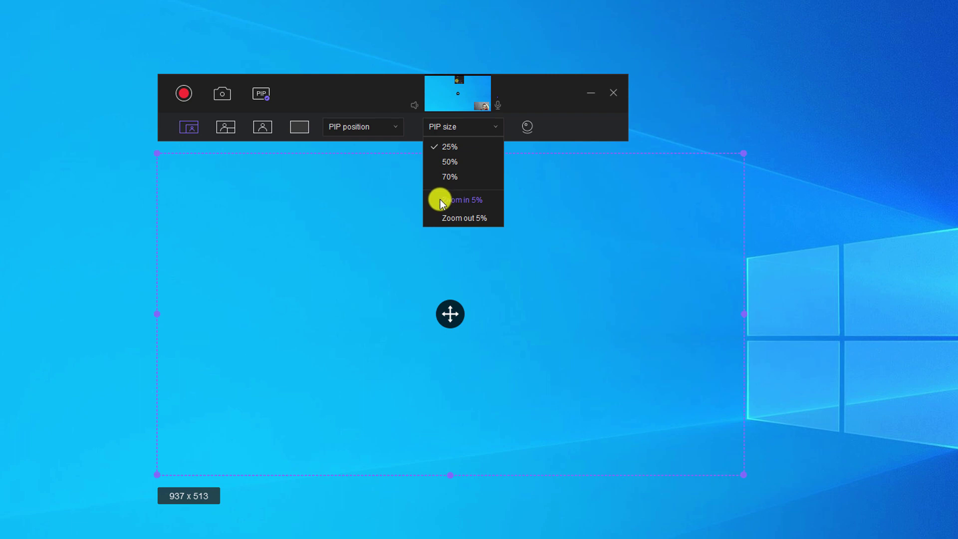
Enlarge the webcam overlay in 5% increments and shrink it again in 5% decrements.
{"action": "left_click", "coordinate": [440, 200]}
{"action": "left_click", "coordinate": [440, 200]}
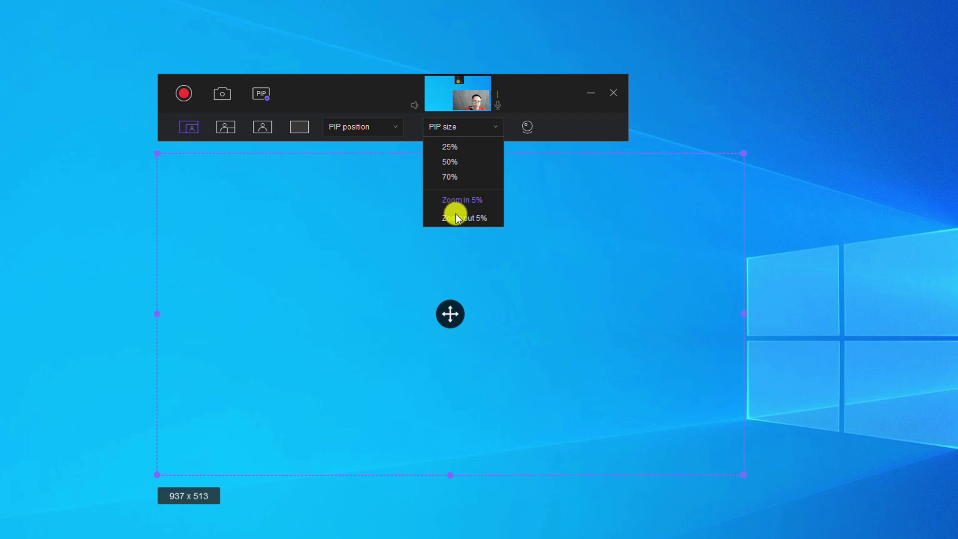
{"action": "left_click", "coordinate": [456, 216]}
{"action": "left_click", "coordinate": [456, 217]}
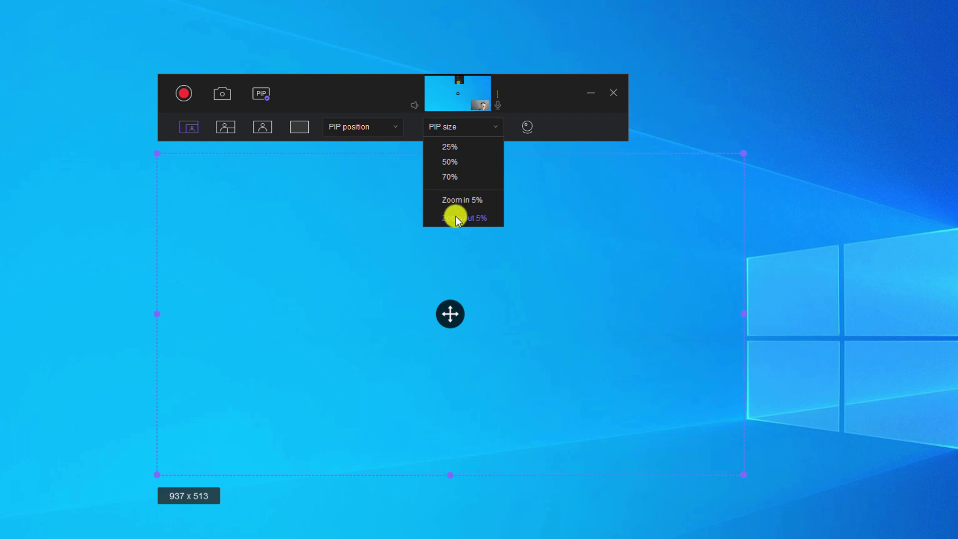
Shrink the webcam overlay by 5%, try the Mirror option in the webcam settings and switch it back off.
{"action": "left_click", "coordinate": [455, 217]}
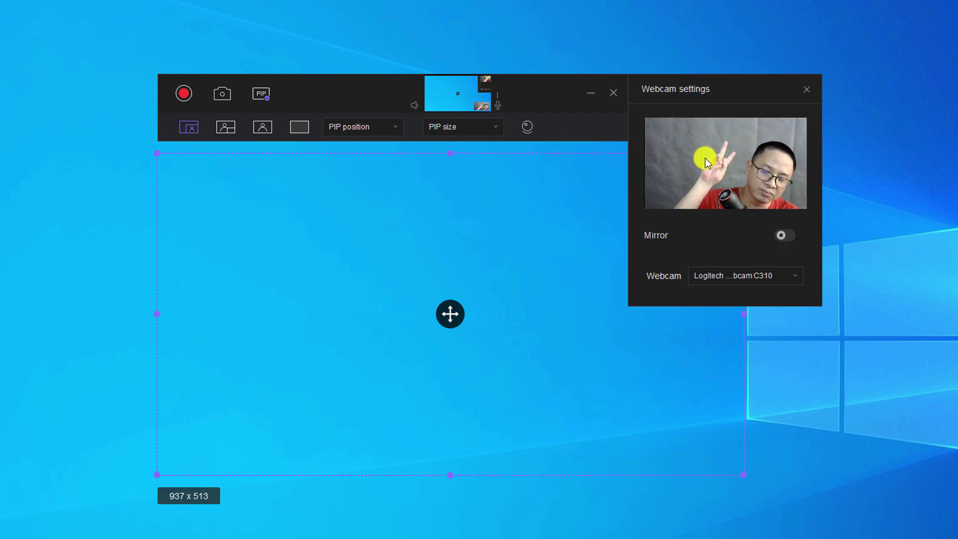
{"action": "left_click", "coordinate": [788, 238]}
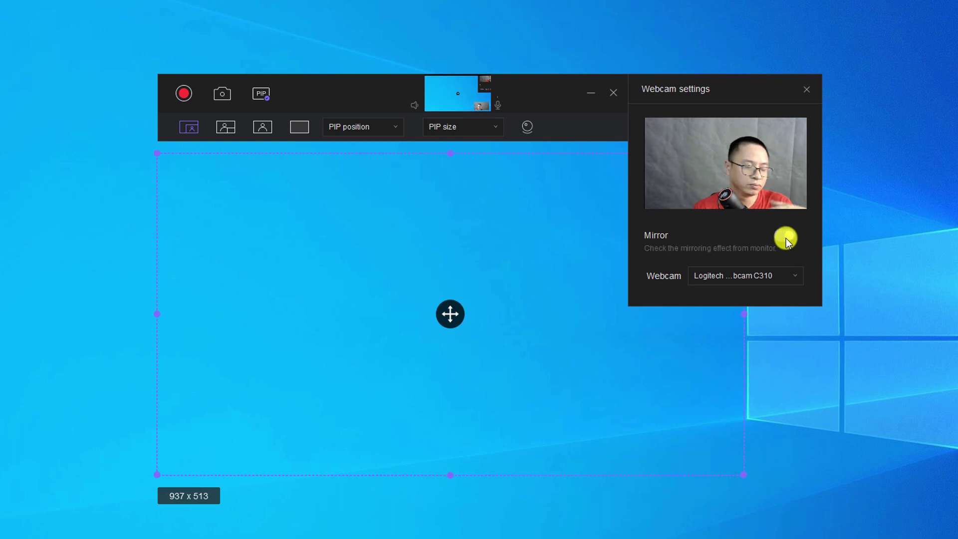
{"action": "left_click", "coordinate": [777, 235]}
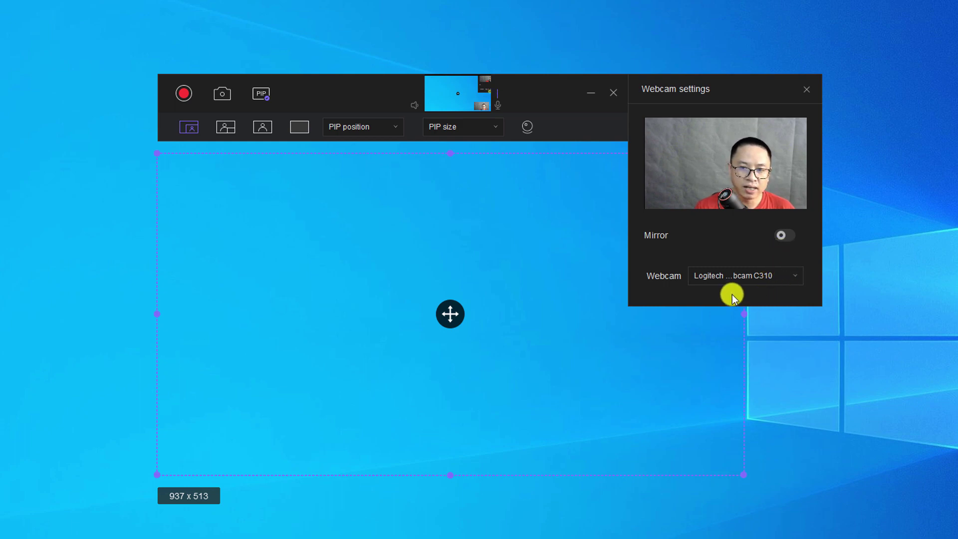
{"action": "left_click", "coordinate": [805, 93]}
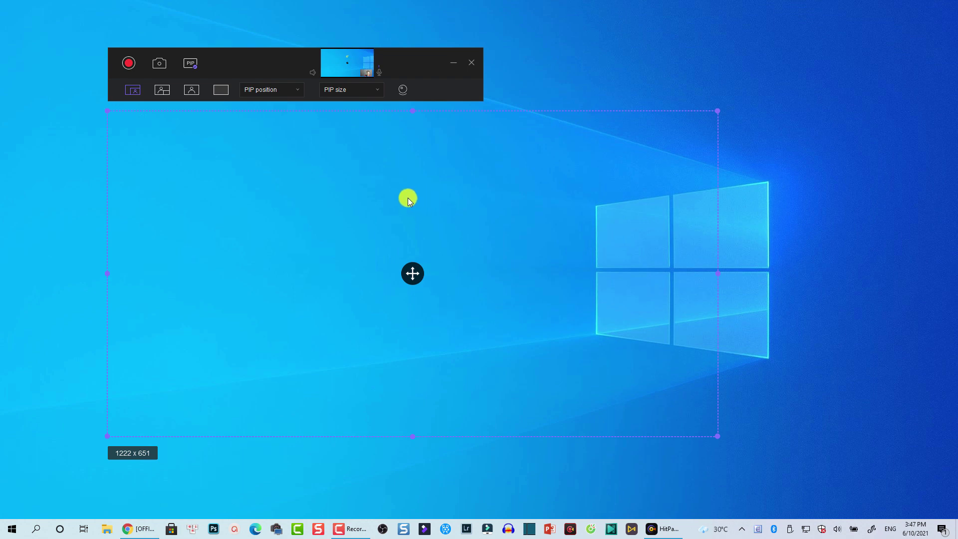
Record a short clip of the selected area while opening the desktop context menu and refreshing the desktop, and end the recording.
{"action": "left_click", "coordinate": [129, 63]}
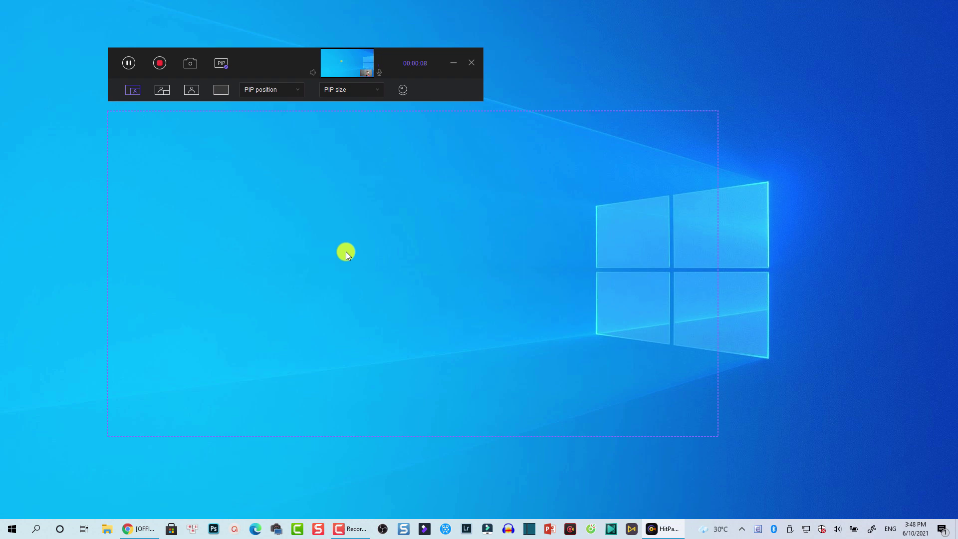
{"action": "left_click", "coordinate": [247, 207]}
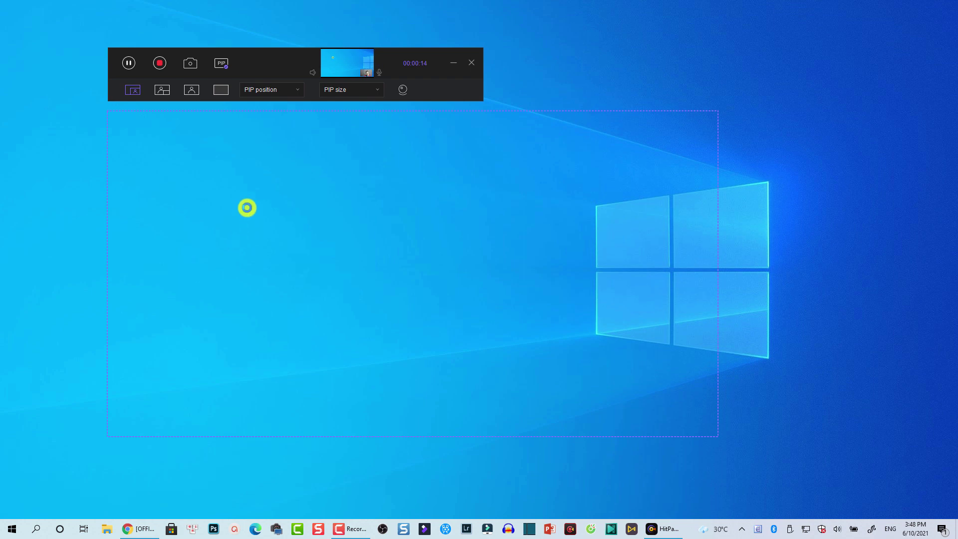
{"action": "right_click", "coordinate": [247, 208]}
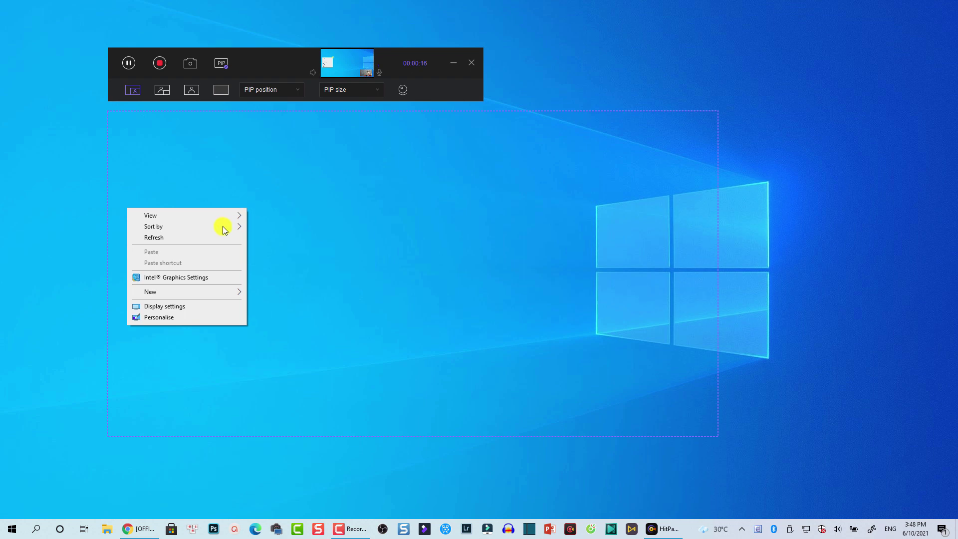
{"action": "left_click", "coordinate": [184, 236]}
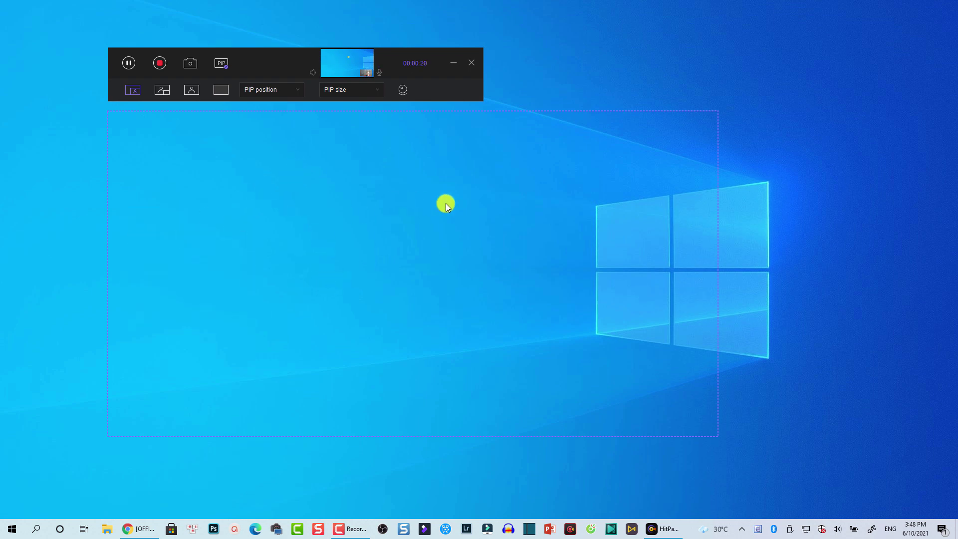
{"action": "right_click", "coordinate": [261, 290]}
{"action": "left_click", "coordinate": [261, 290]}
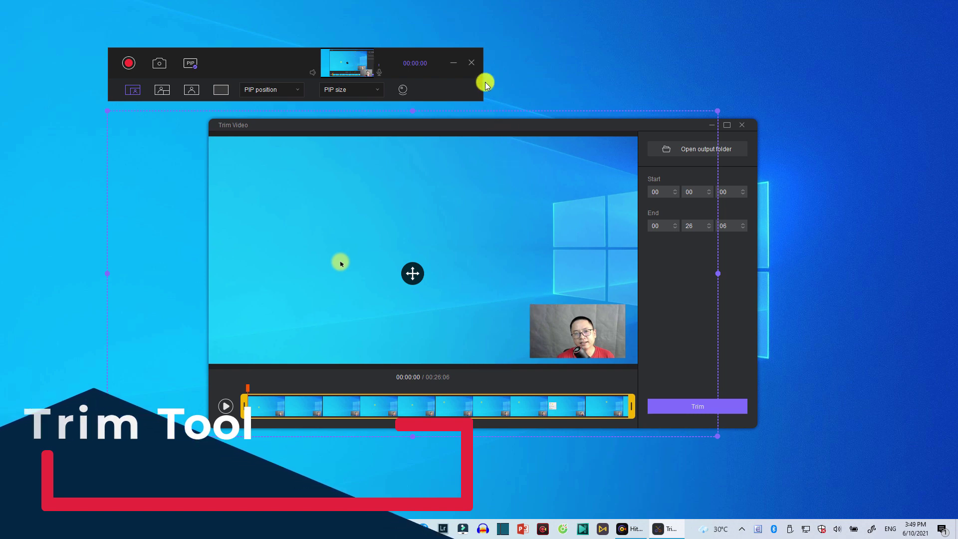
Close the recording toolbar and the main recorder window, leaving only the Trim Video window, and reposition it on the desktop.
{"action": "left_click", "coordinate": [474, 68]}
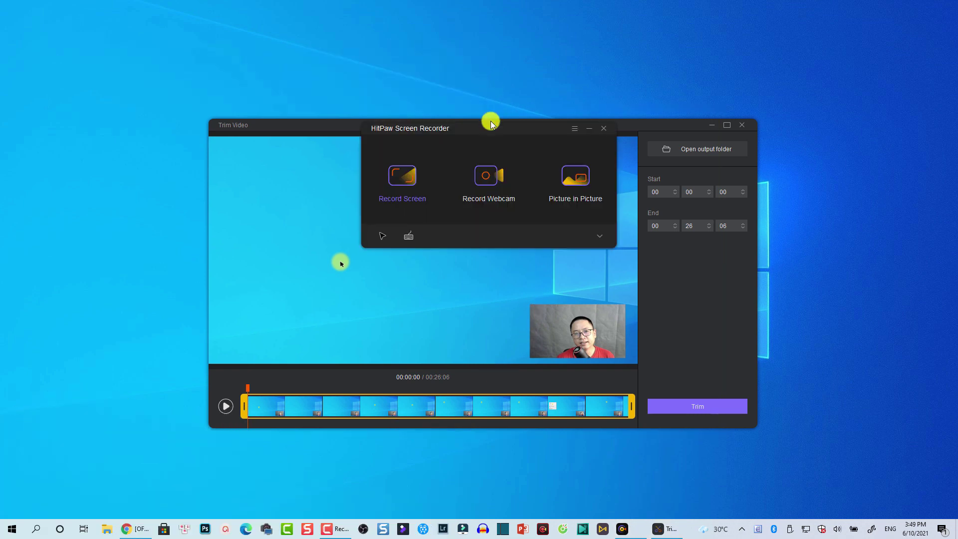
{"action": "left_click", "coordinate": [599, 132]}
{"action": "left_click_drag", "start_coordinate": [517, 129], "coordinate": [443, 105]}
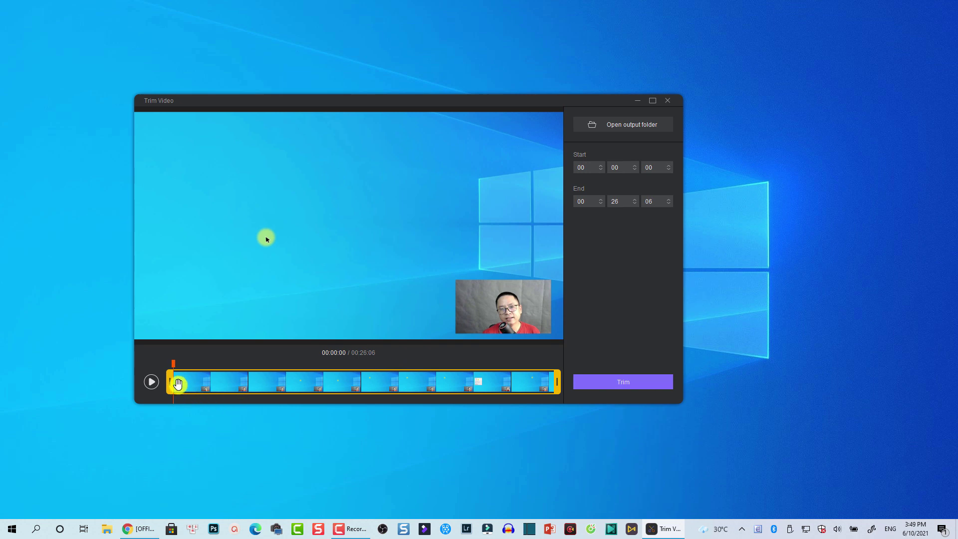
Set the trim range of the recorded clip to start at 00:02:25 and end at 00:17:14.
{"action": "left_click_drag", "start_coordinate": [169, 380], "coordinate": [202, 379]}
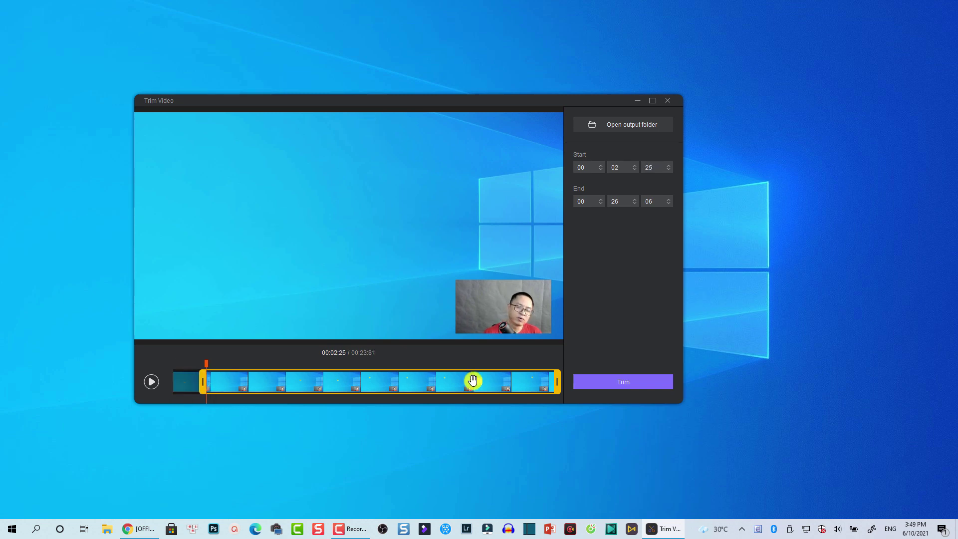
{"action": "left_click_drag", "start_coordinate": [557, 384], "coordinate": [481, 384]}
{"action": "left_click_drag", "start_coordinate": [379, 387], "coordinate": [542, 376]}
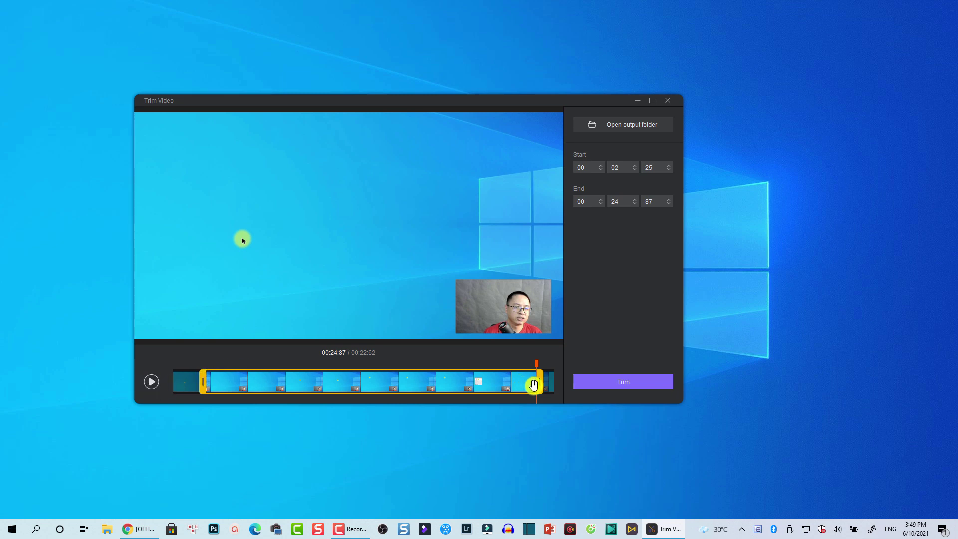
{"action": "left_click_drag", "start_coordinate": [543, 384], "coordinate": [429, 399]}
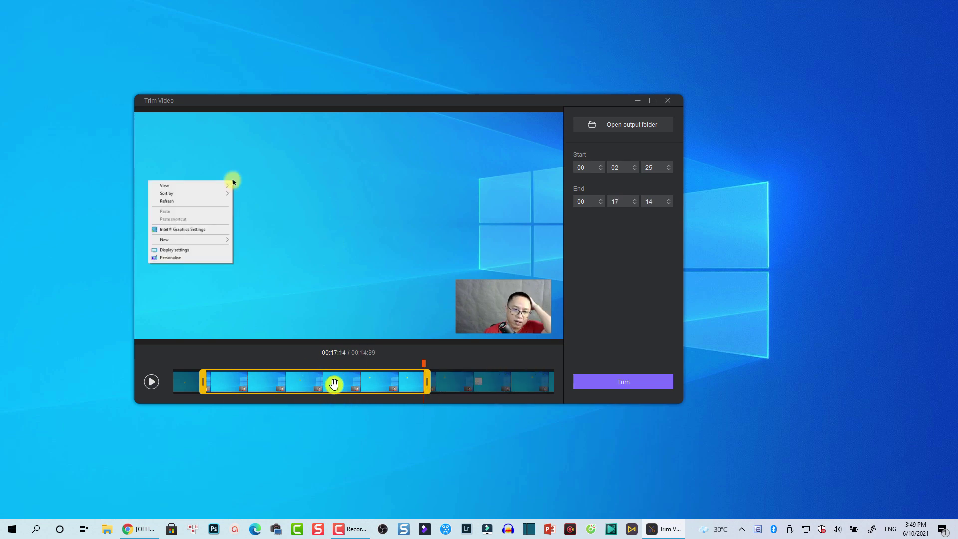
Export the trimmed range as an MP4 named "trim video" in the HitPaw videos folder.
{"action": "left_click", "coordinate": [615, 385]}
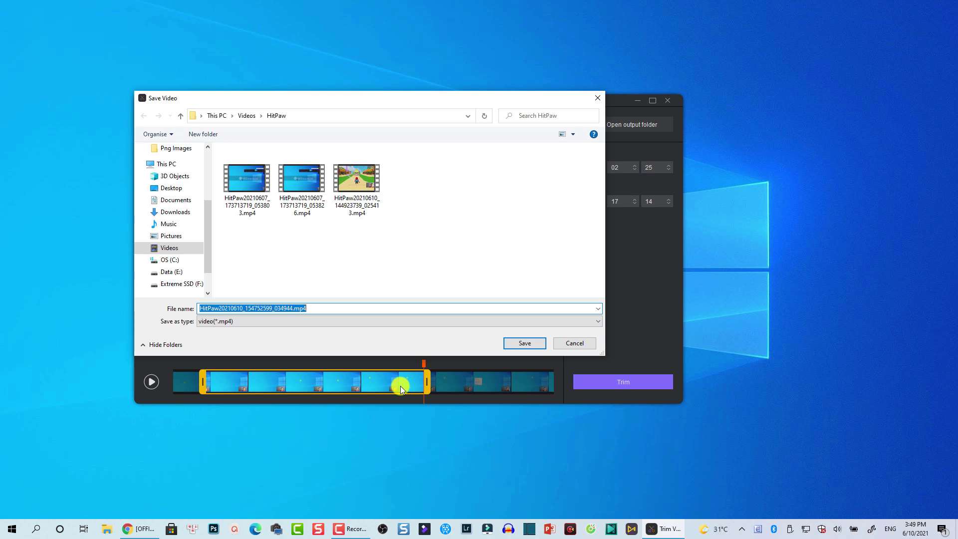
{"action": "type", "text": "trim vid"}
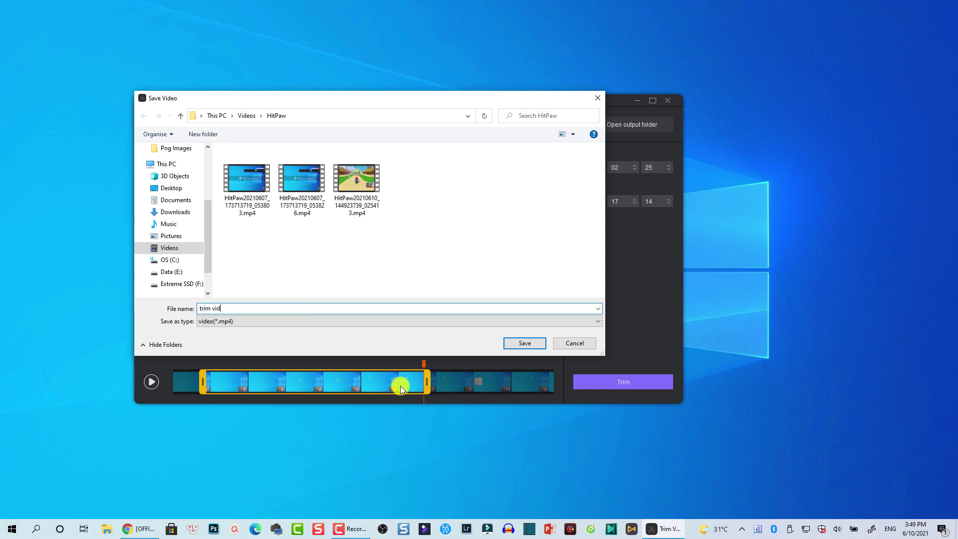
{"action": "type", "text": "eo"}
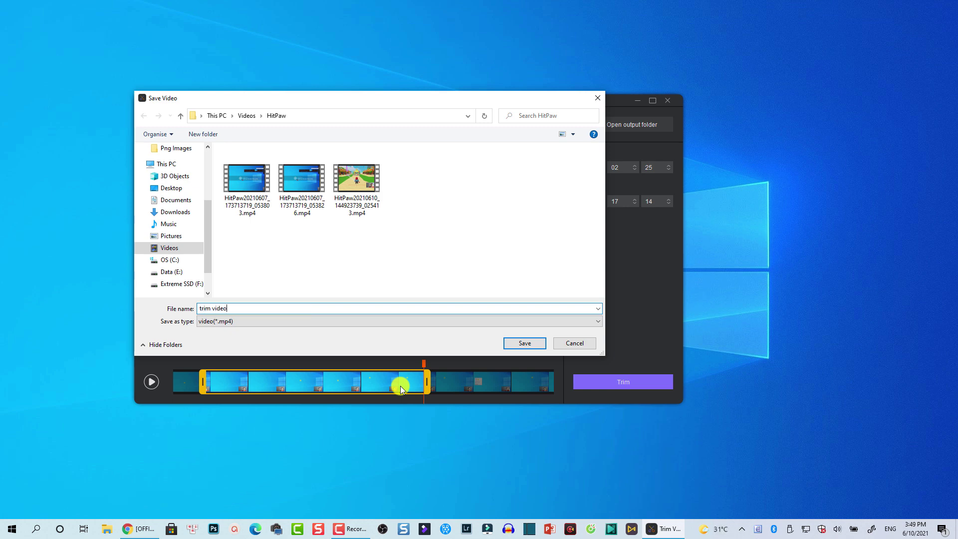
{"action": "left_click", "coordinate": [519, 344]}
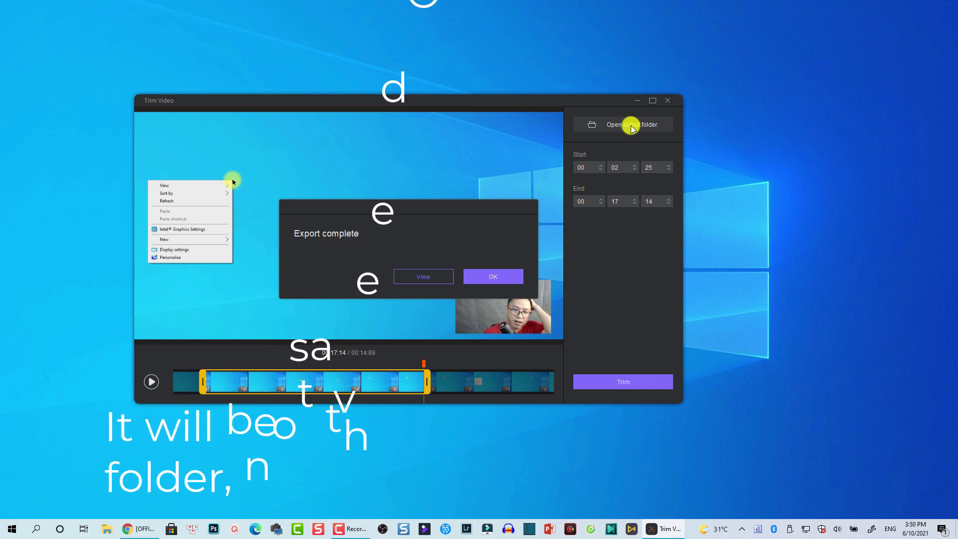
{"action": "left_click", "coordinate": [513, 283]}
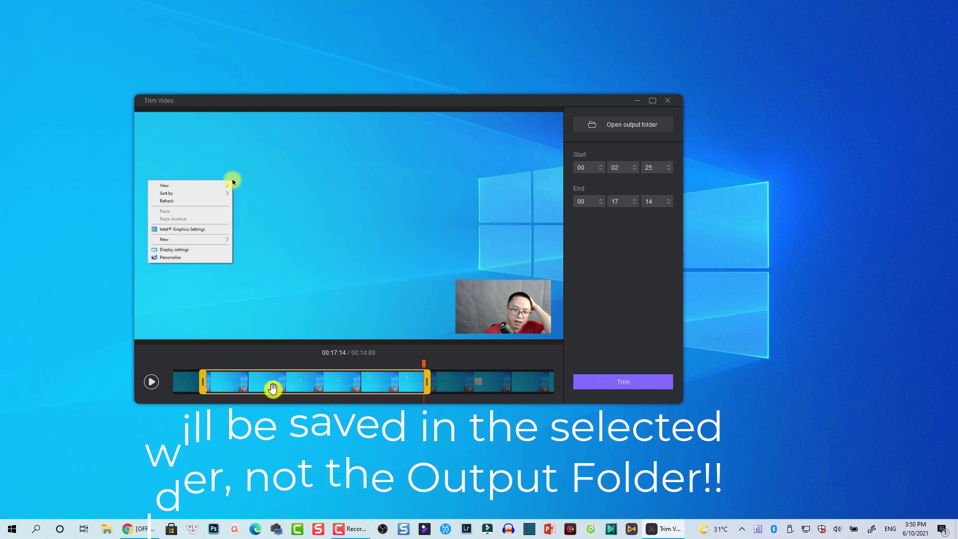
Shift the trim range to 00:10:79–00:25:69 and export it as "trim video no2" in the same folder.
{"action": "left_click_drag", "start_coordinate": [272, 389], "coordinate": [396, 391]}
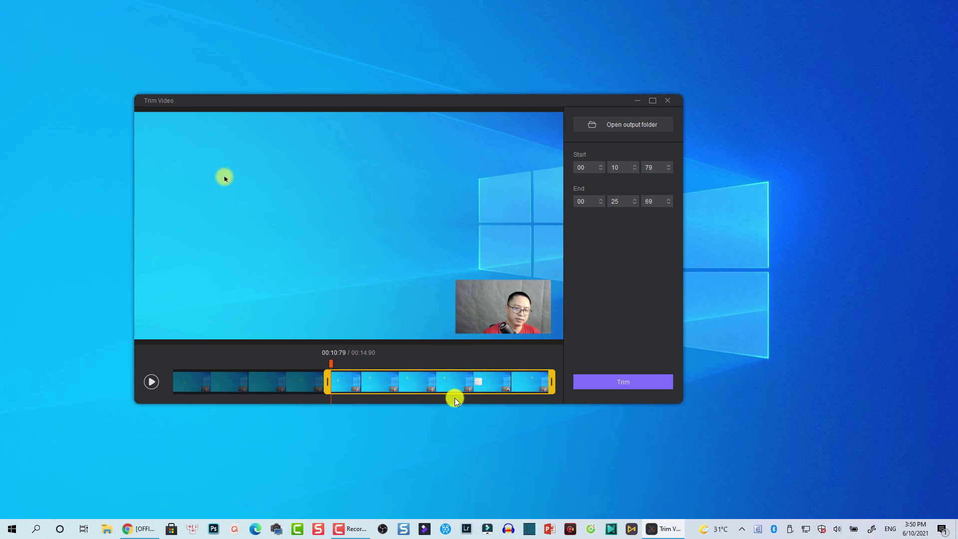
{"action": "left_click", "coordinate": [624, 385]}
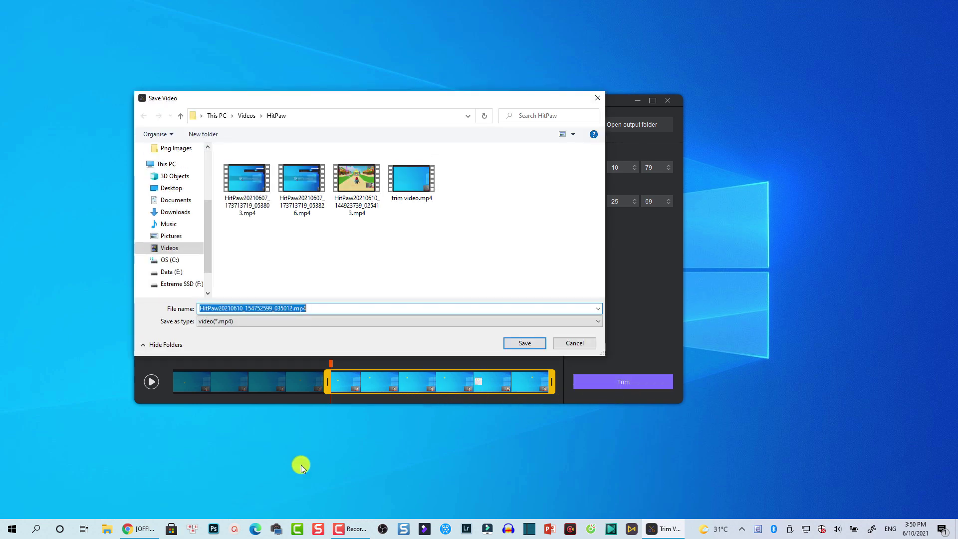
{"action": "type", "text": "trim vid"}
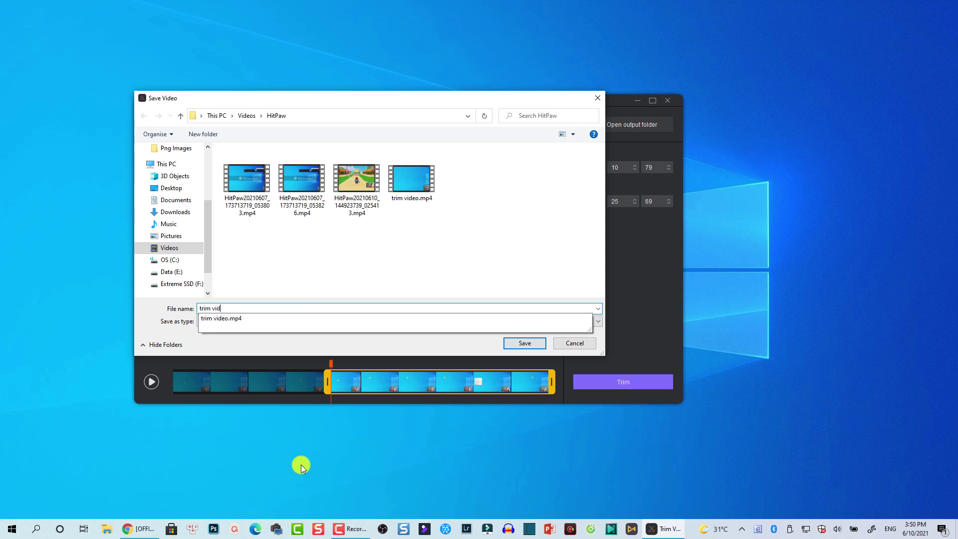
{"action": "type", "text": "eo no2"}
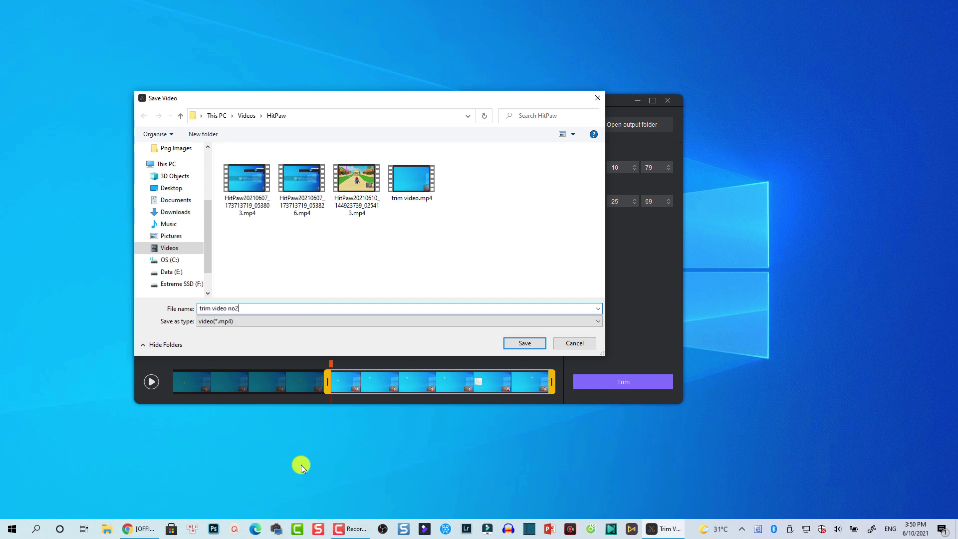
{"action": "left_click", "coordinate": [524, 345]}
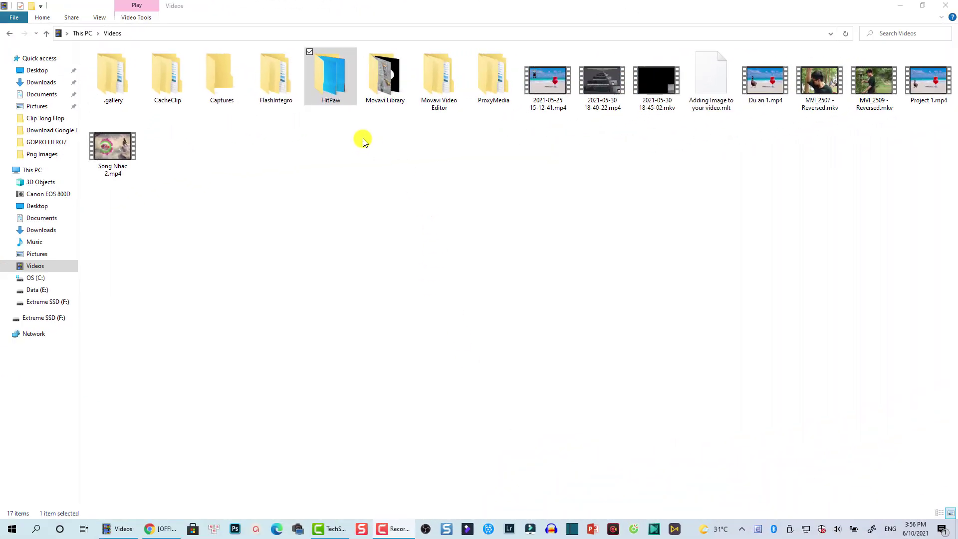
In File Explorer, open the HitPaw folder under Videos and play trim video.mp4 to check the exported clip, pausing the playback.
{"action": "double_click", "coordinate": [336, 92]}
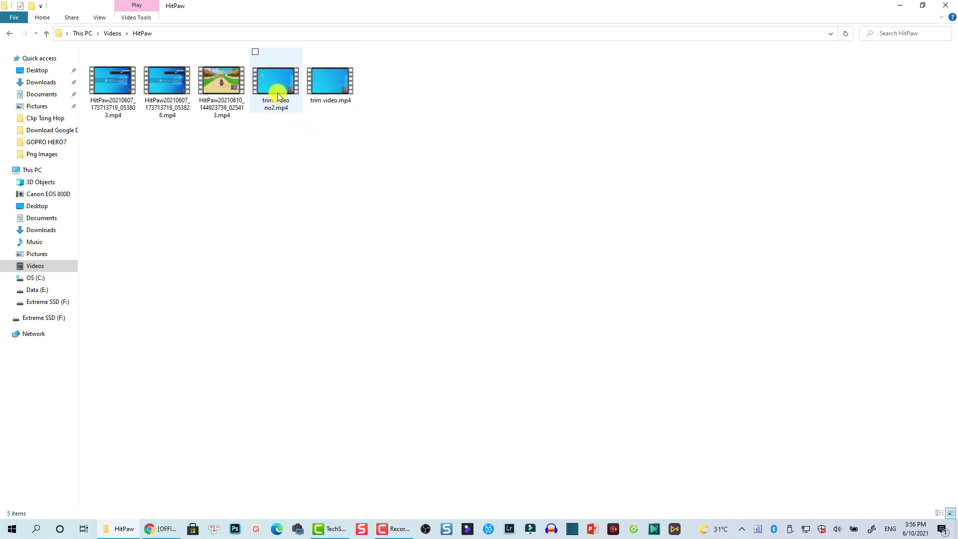
{"action": "left_click", "coordinate": [331, 86]}
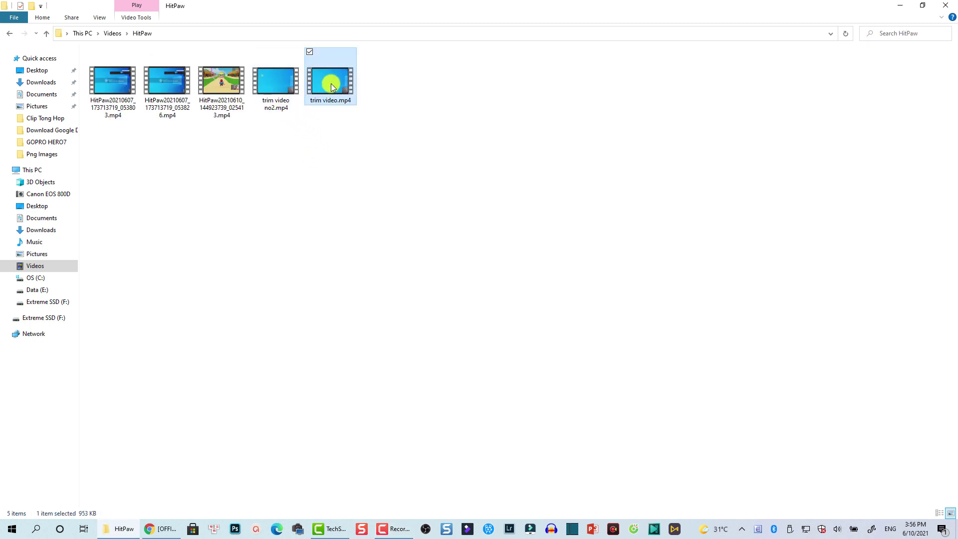
{"action": "double_click", "coordinate": [331, 83]}
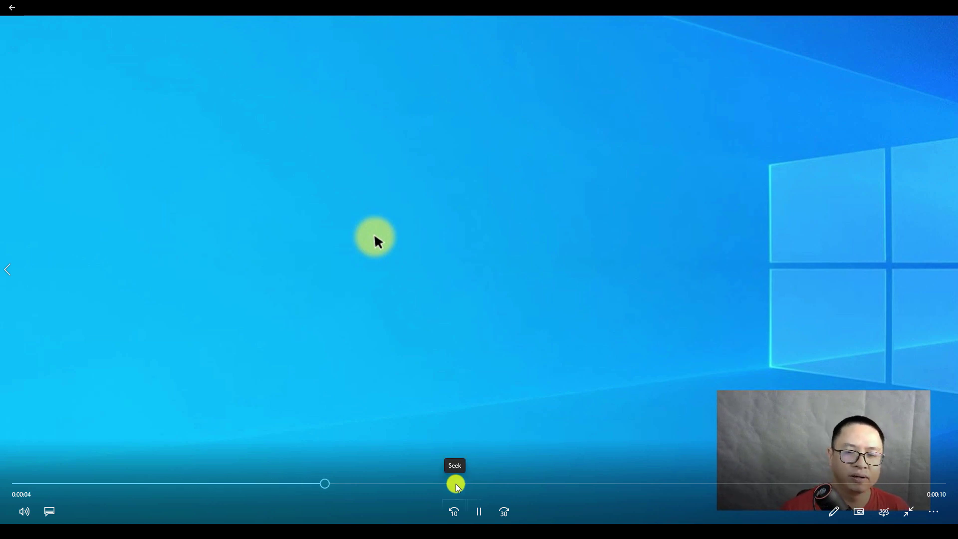
{"action": "key", "text": "space"}
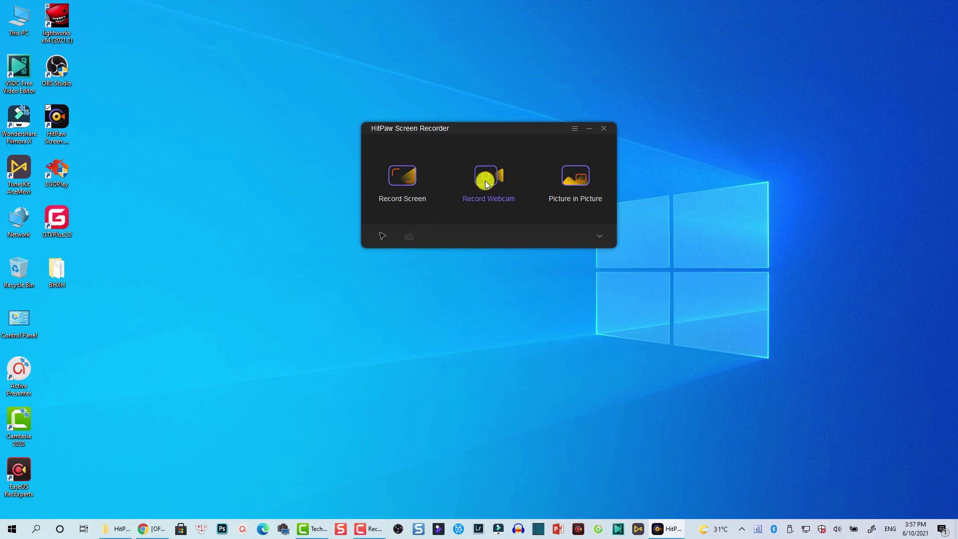
Start a webcam recording session in HitPaw Screen Recorder with the Logitech HD webcam and reposition its window on the desktop.
{"action": "mouse_move", "coordinate": [486, 184]}
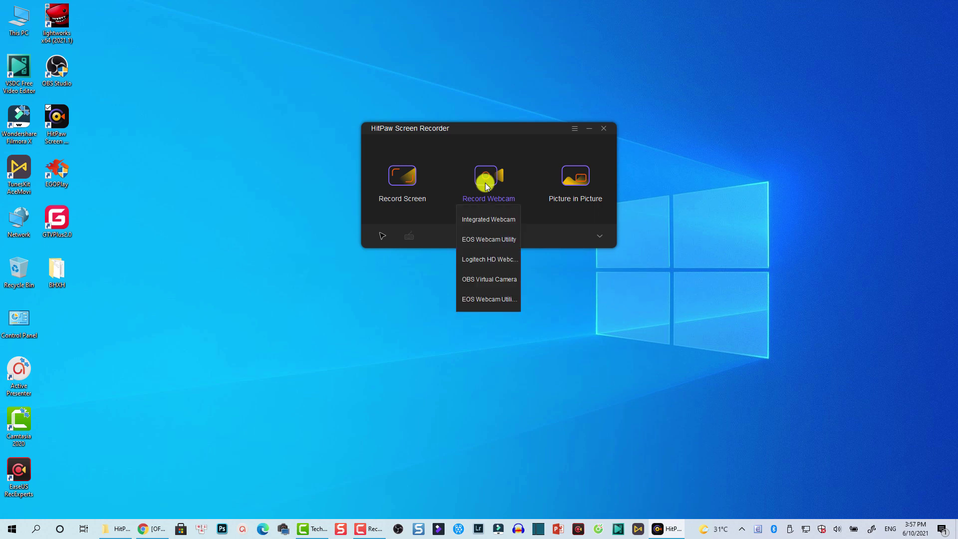
{"action": "left_click", "coordinate": [475, 259]}
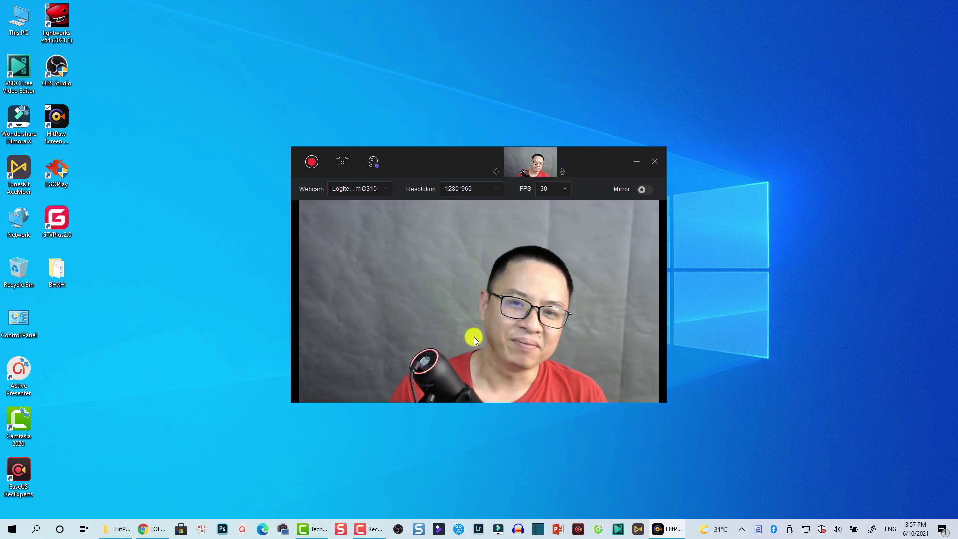
{"action": "left_click_drag", "start_coordinate": [339, 184], "coordinate": [284, 140]}
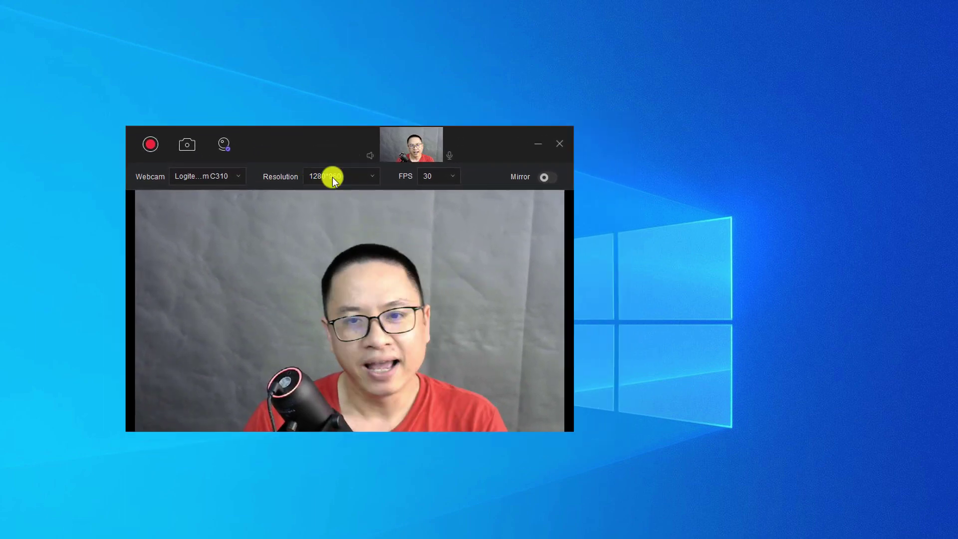
Set the webcam recording to a resolution of 1280*720 at 30 FPS and turn on Mirror.
{"action": "left_click", "coordinate": [368, 179]}
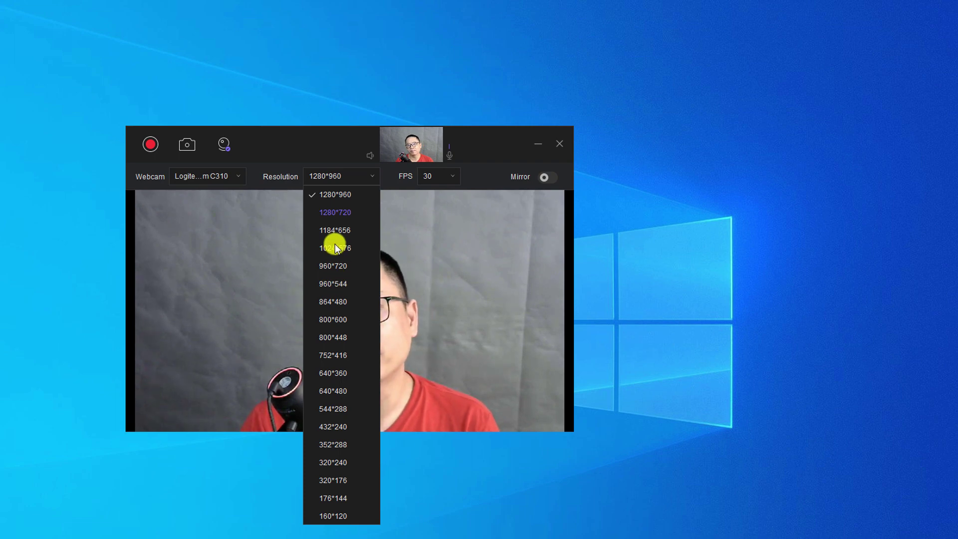
{"action": "left_click", "coordinate": [330, 219]}
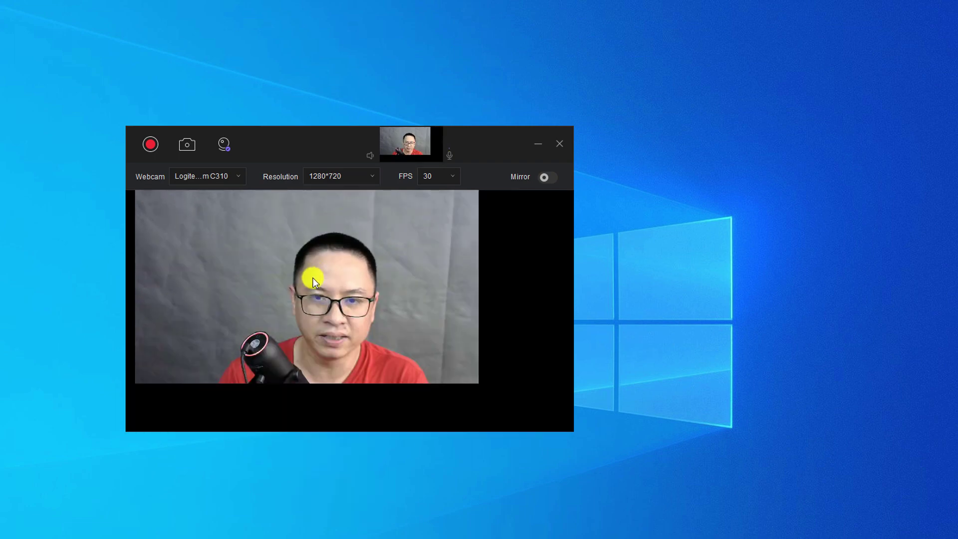
{"action": "left_click", "coordinate": [452, 178]}
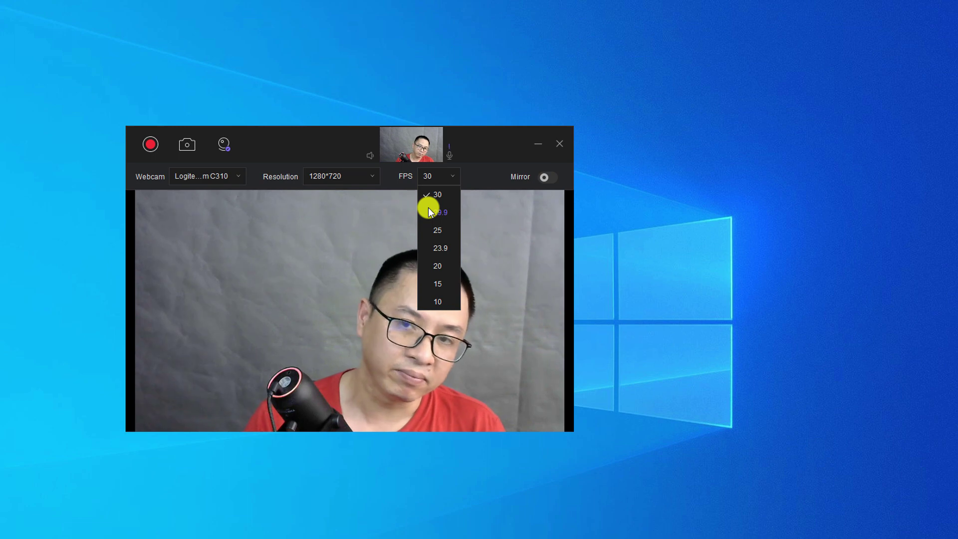
{"action": "left_click", "coordinate": [550, 177]}
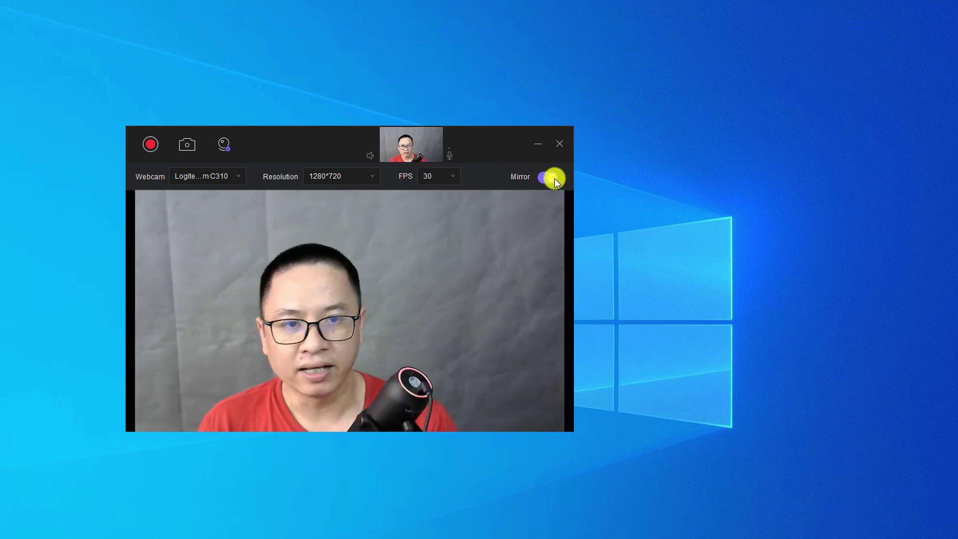
Turn off Mirror, record a webcam clip, and close the recorder windows so only its Trim Video window stays open.
{"action": "left_click", "coordinate": [550, 178]}
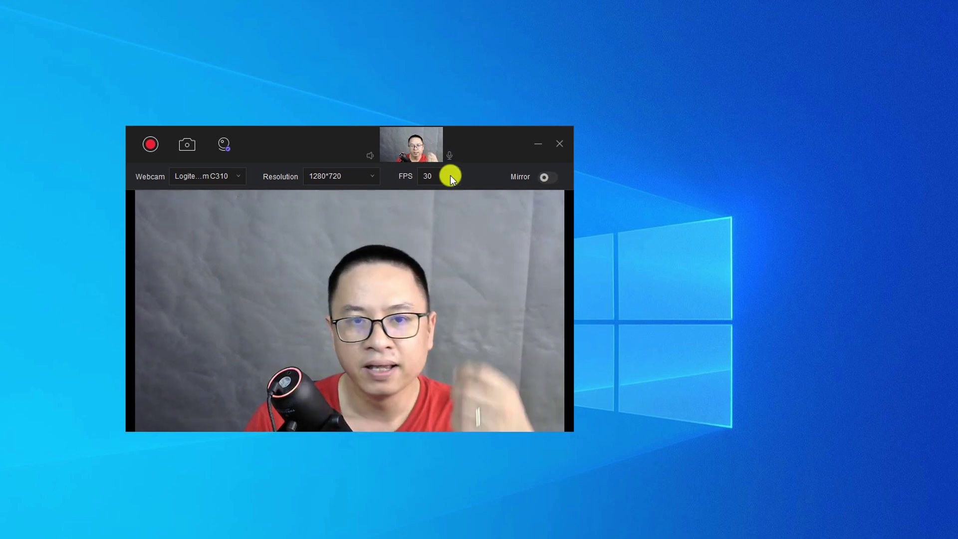
{"action": "left_click", "coordinate": [151, 145]}
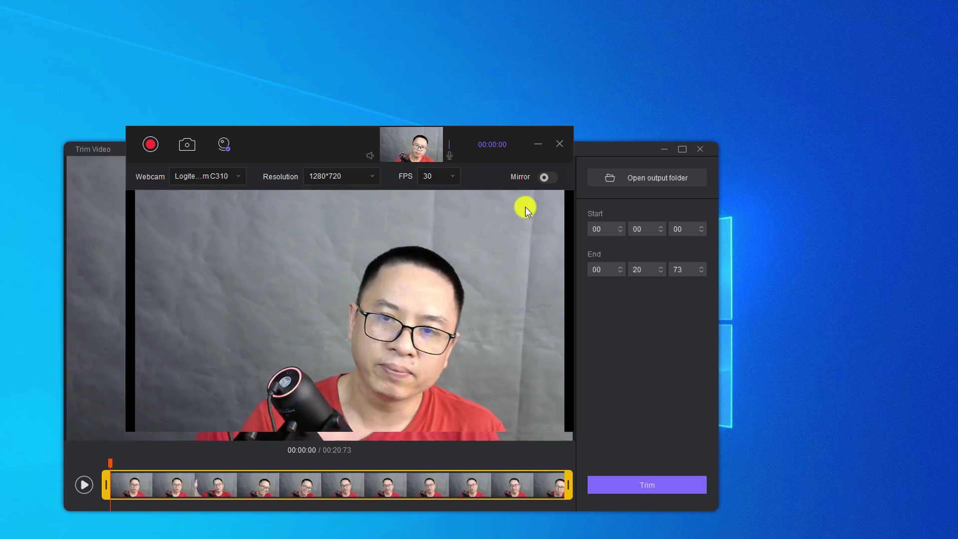
{"action": "left_click", "coordinate": [558, 145]}
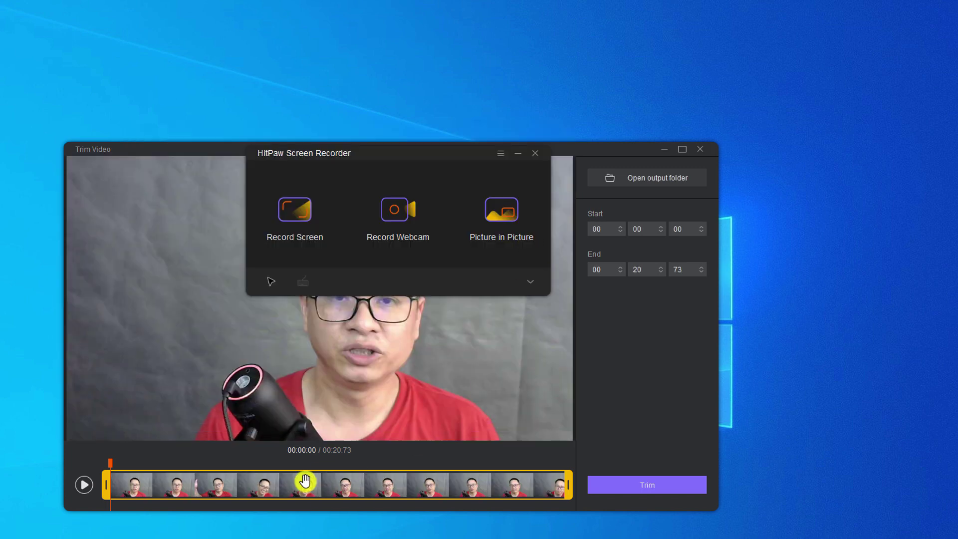
{"action": "left_click", "coordinate": [537, 152]}
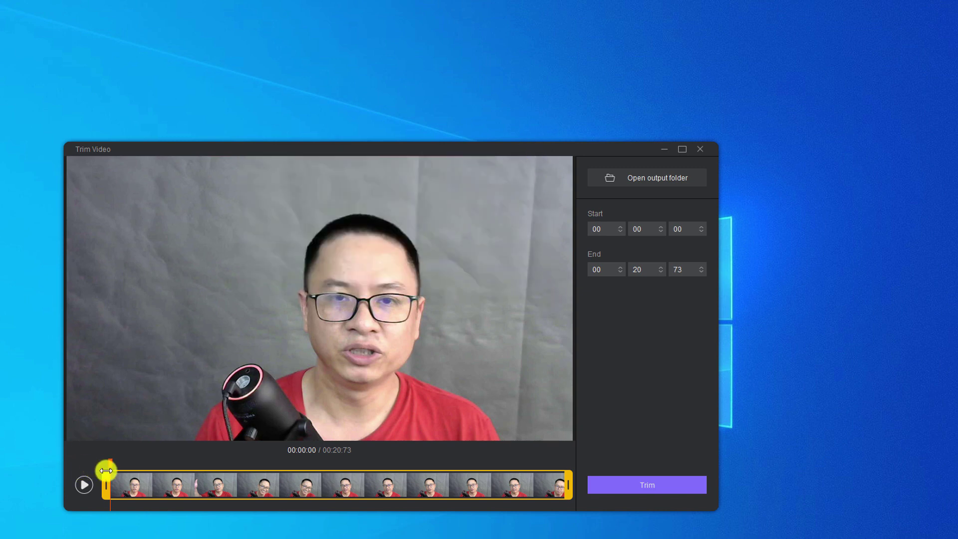
Trim the end of the webcam recording to 00:13:47, keeping the start at 00:00:00.
{"action": "left_click_drag", "start_coordinate": [112, 464], "coordinate": [311, 465]}
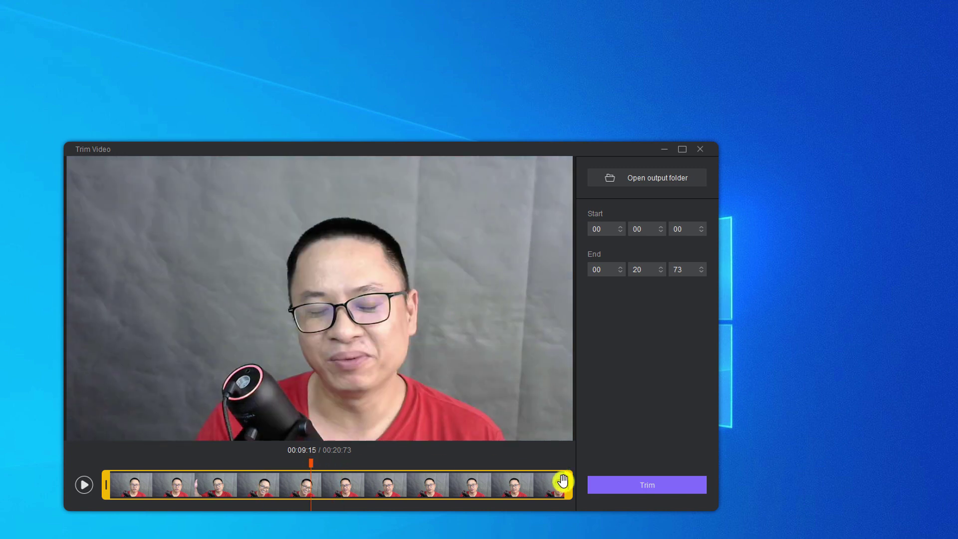
{"action": "left_click_drag", "start_coordinate": [567, 483], "coordinate": [409, 481]}
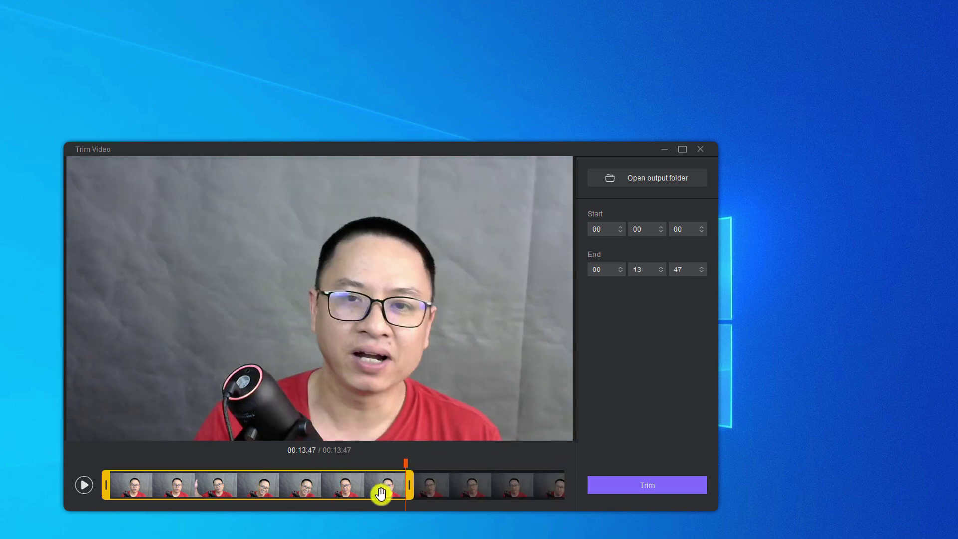
{"action": "left_click", "coordinate": [644, 489]}
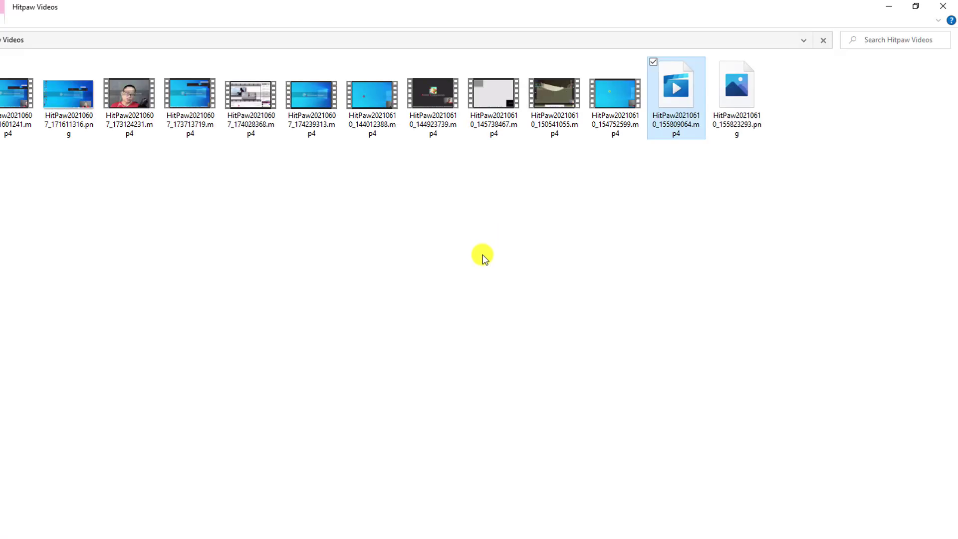
In the Hitpaw Videos output folder, select the webcam snapshot HitPaw20210610_155823293.png.
{"action": "left_click", "coordinate": [733, 103]}
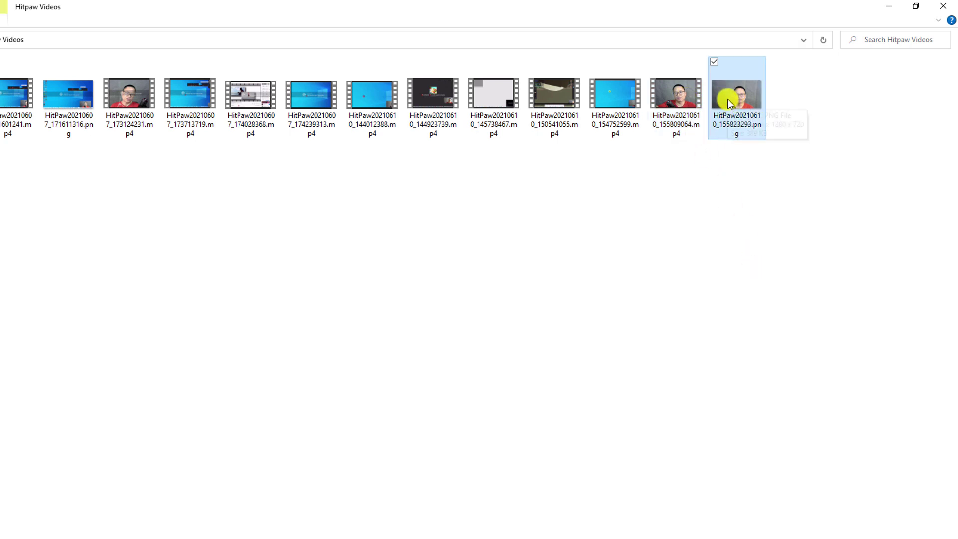